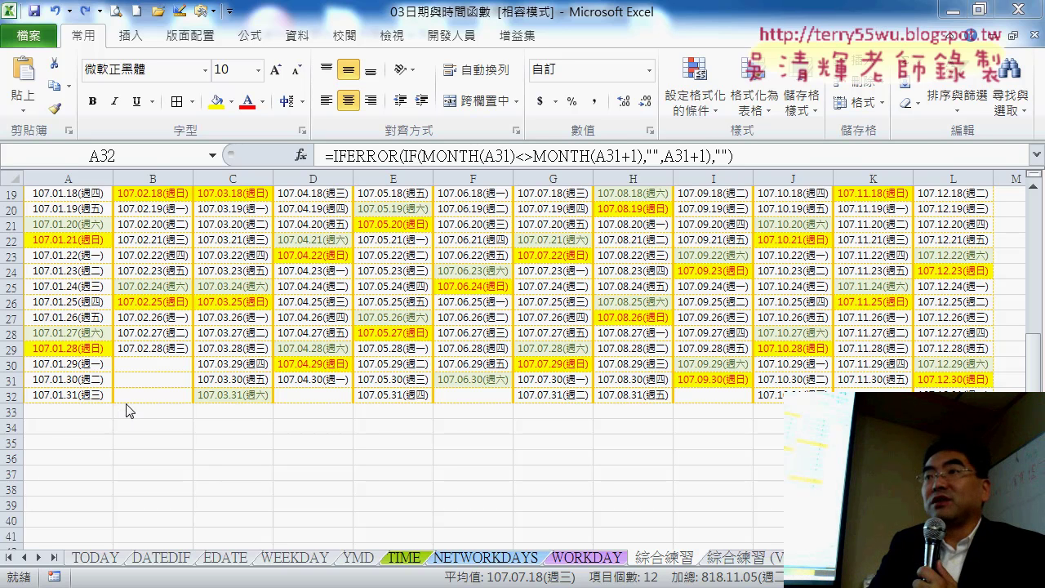
# Insert a blank row at row 3, then undo the insertion
pyautogui.hotkey('shift', 'space')
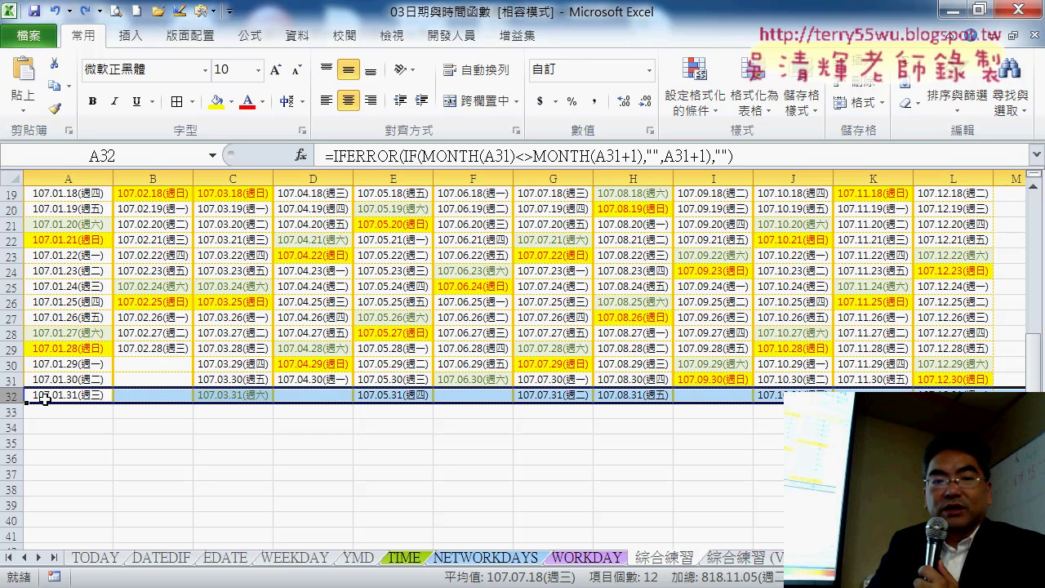
pyautogui.scroll(2, 16, 384)
pyautogui.scroll(4, 20, 374)
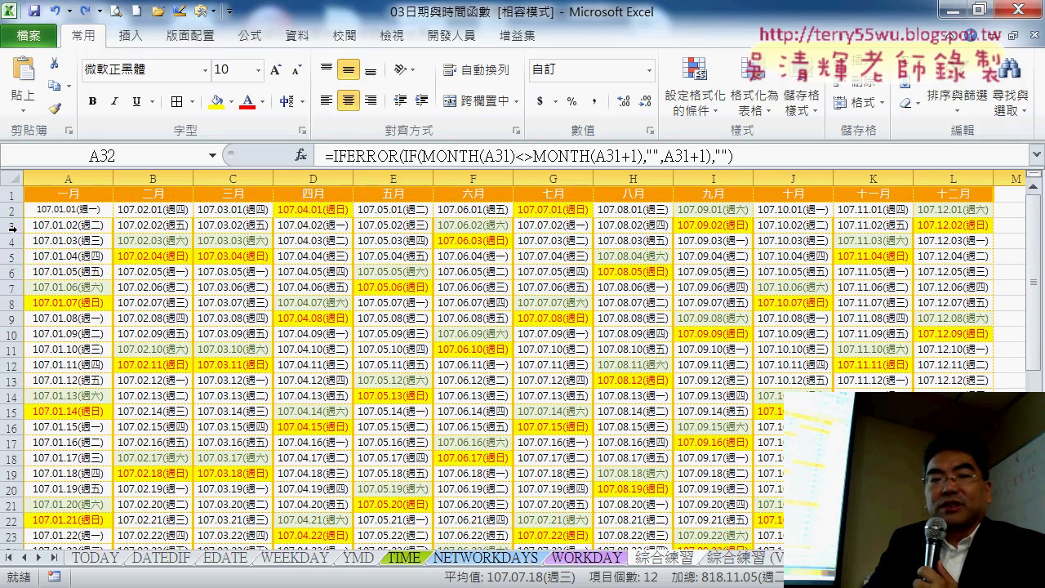
pyautogui.click(12, 226)
pyautogui.rightClick(55, 226)
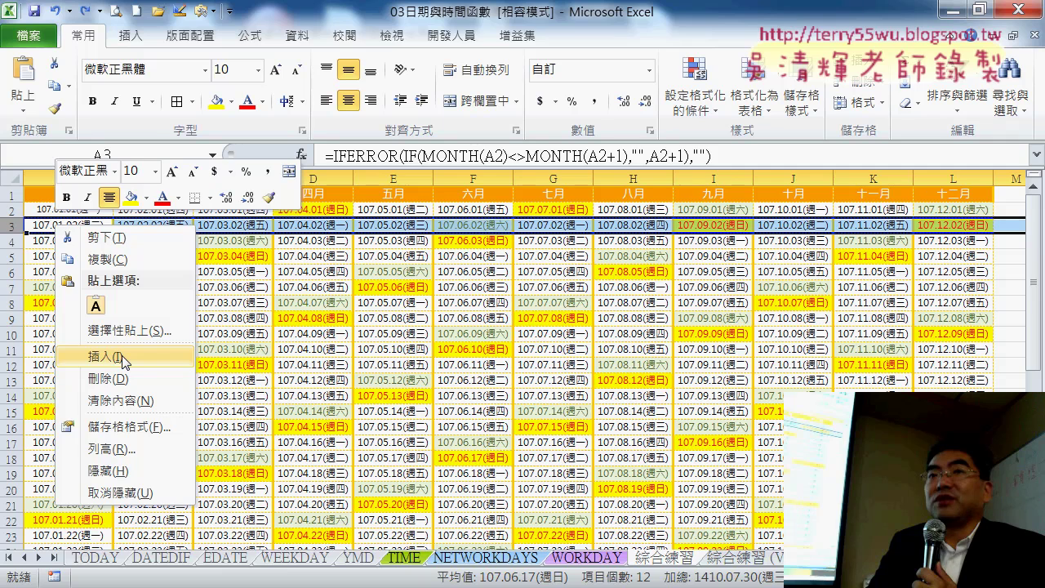
pyautogui.click(122, 359)
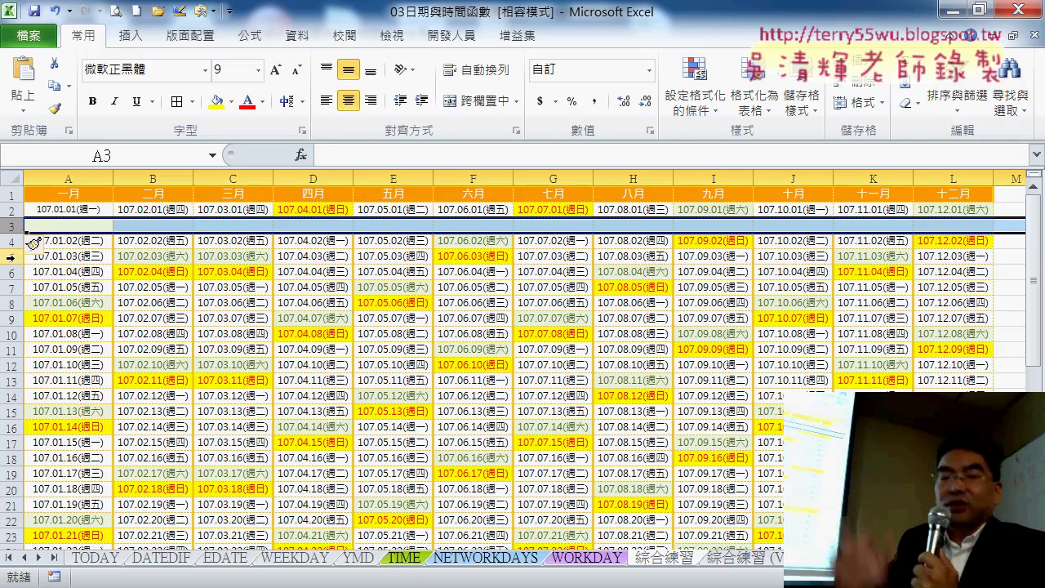
pyautogui.hotkey('ctrl', 'z')
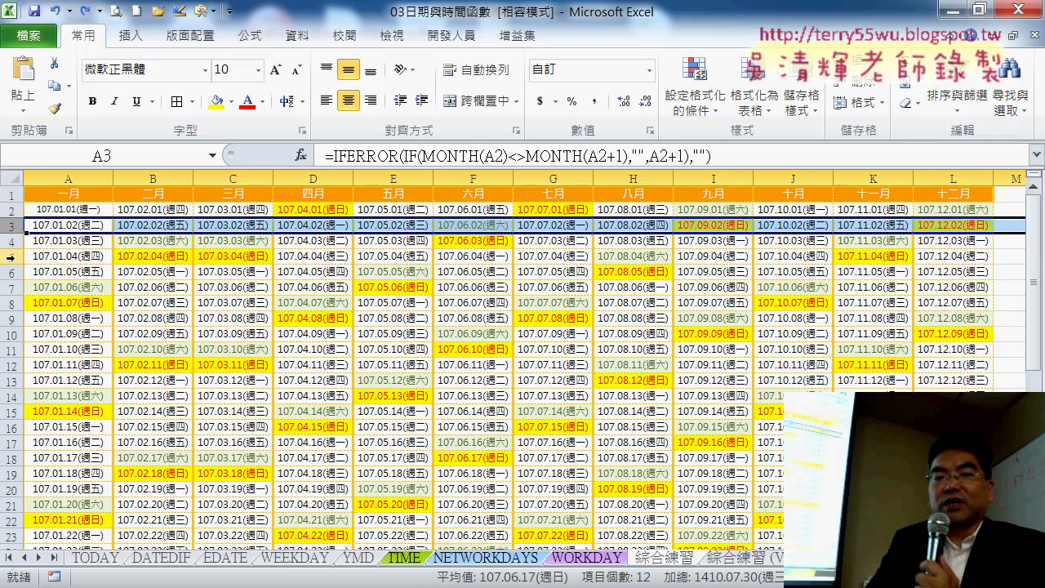
# Insert blank rows at rows 32, 31 and 30 to separate the last three dates
pyautogui.scroll(-2, 106, 272)
pyautogui.scroll(-1, 173, 373)
pyautogui.scroll(-2, 174, 374)
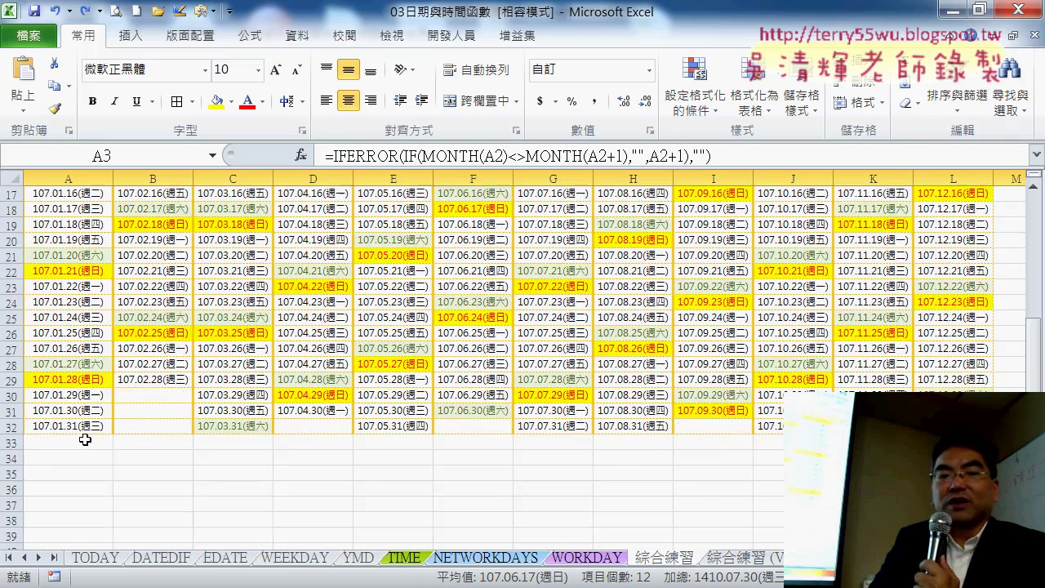
pyautogui.click(9, 428)
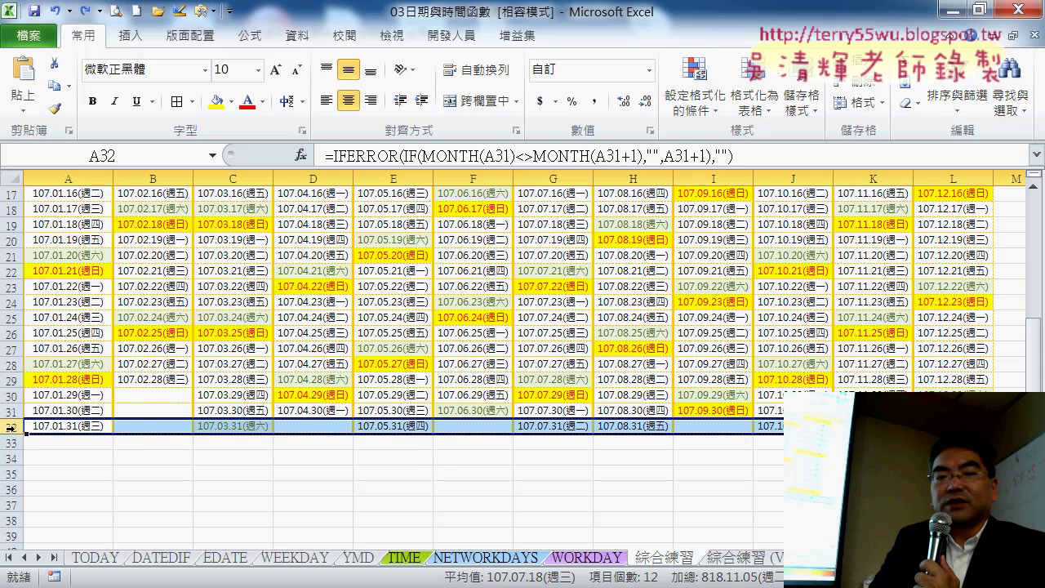
pyautogui.rightClick(59, 433)
pyautogui.click(106, 270)
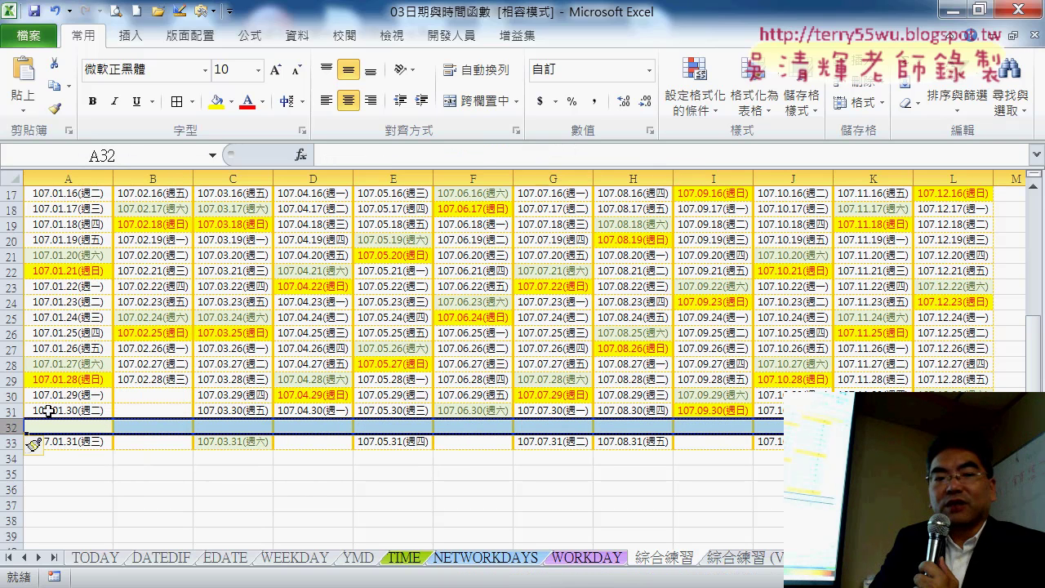
pyautogui.click(12, 410)
pyautogui.rightClick(37, 412)
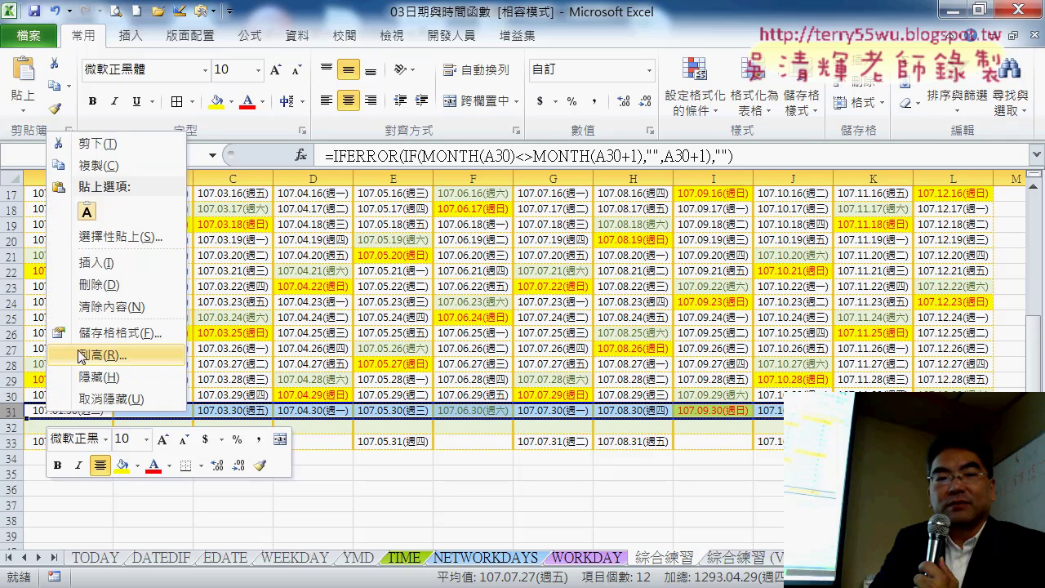
pyautogui.click(89, 261)
pyautogui.click(12, 395)
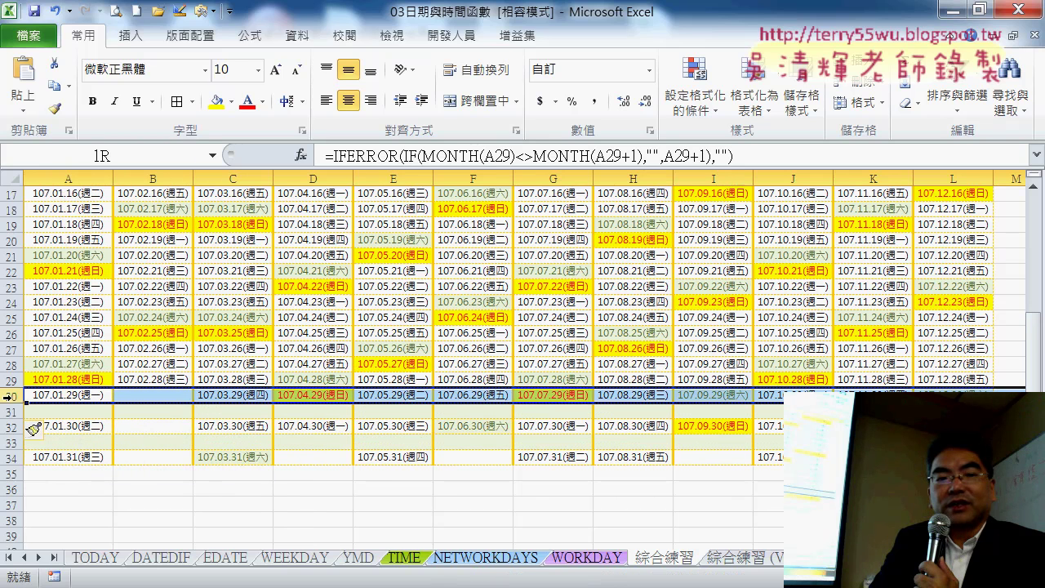
pyautogui.rightClick(56, 399)
pyautogui.click(104, 249)
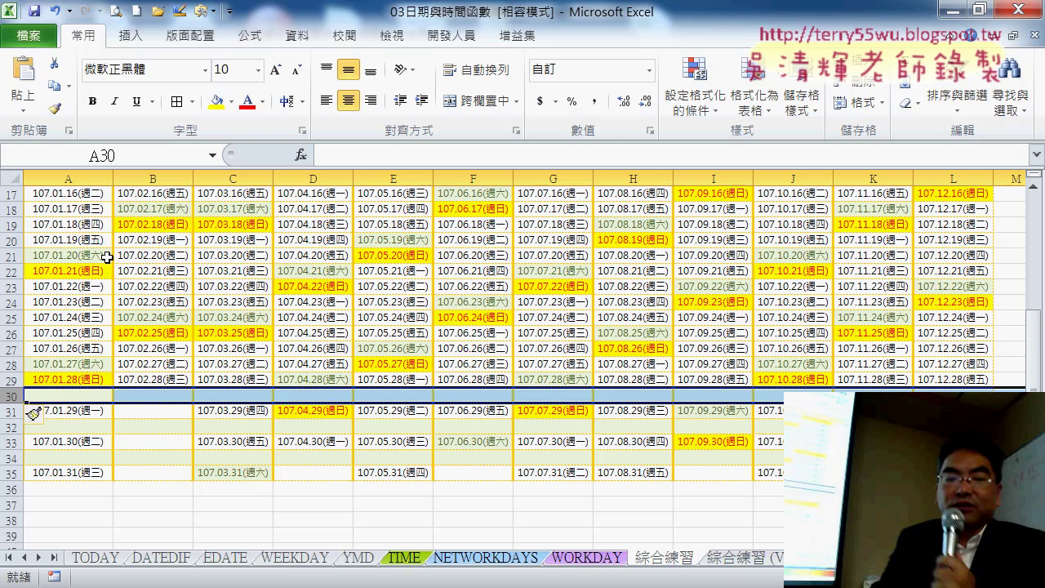
# Delete the three blank rows with Ctrl+minus, moving down one row between deletions
pyautogui.hotkey('ctrl', '-')
pyautogui.press('Down')
pyautogui.hotkey('ctrl', '-')
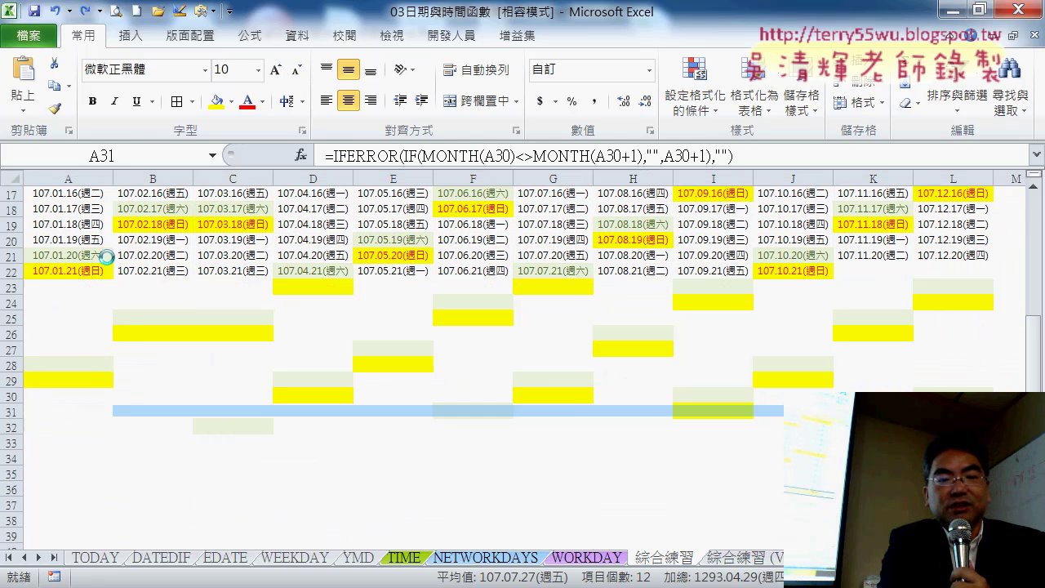
pyautogui.press('Down')
pyautogui.hotkey('ctrl', '-')
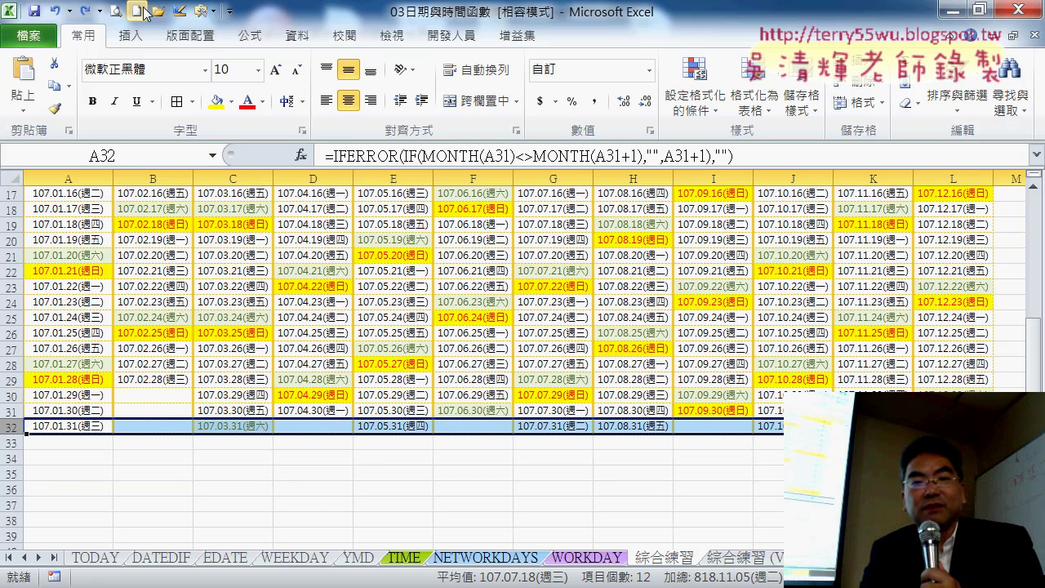
# Open the Visual Basic editor from the Developer tab to review Module1, then close it
pyautogui.click(451, 36)
pyautogui.click(38, 82)
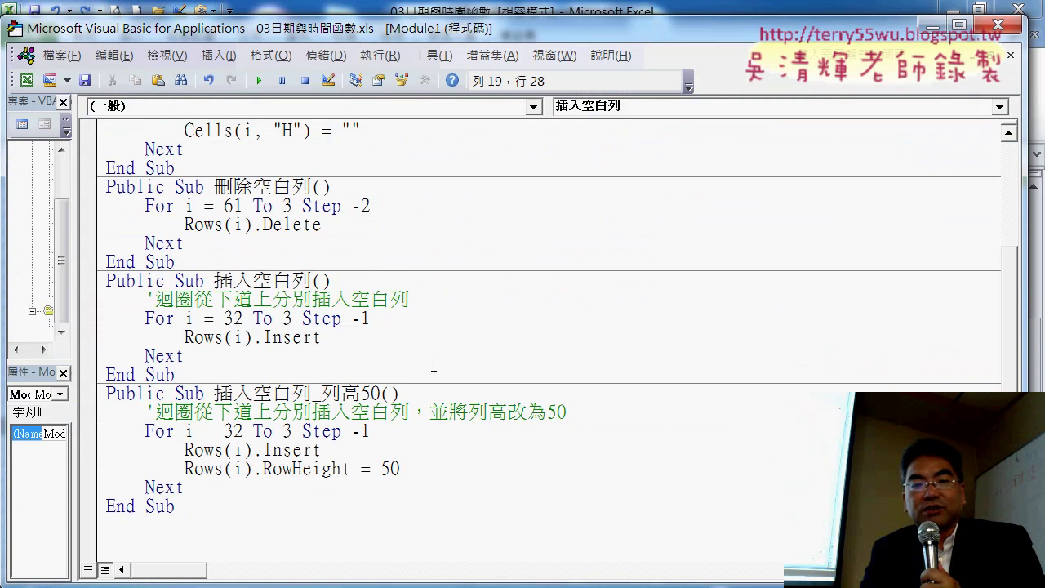
pyautogui.click(999, 28)
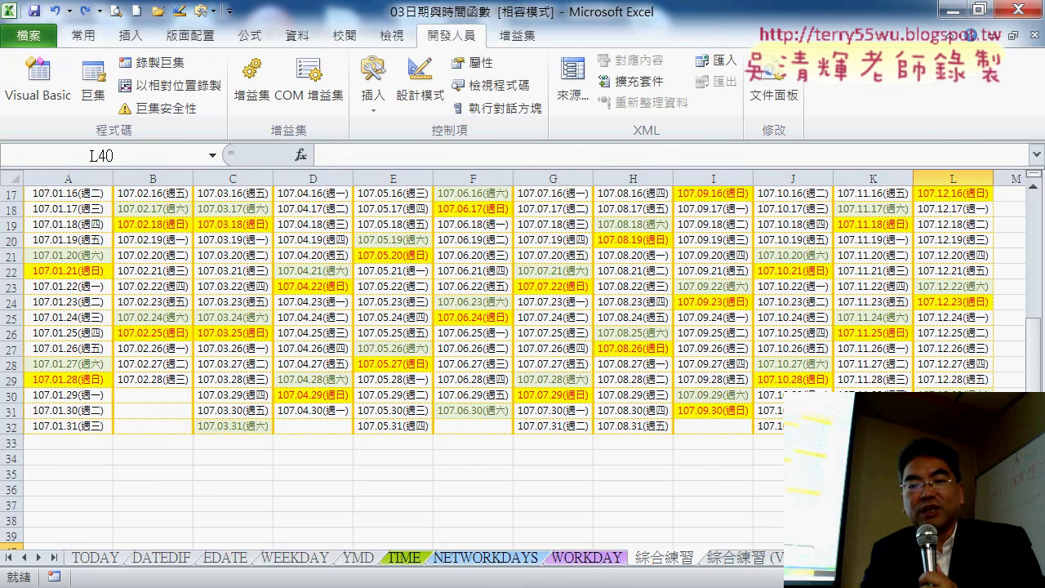
pyautogui.scroll(5, 925, 265)
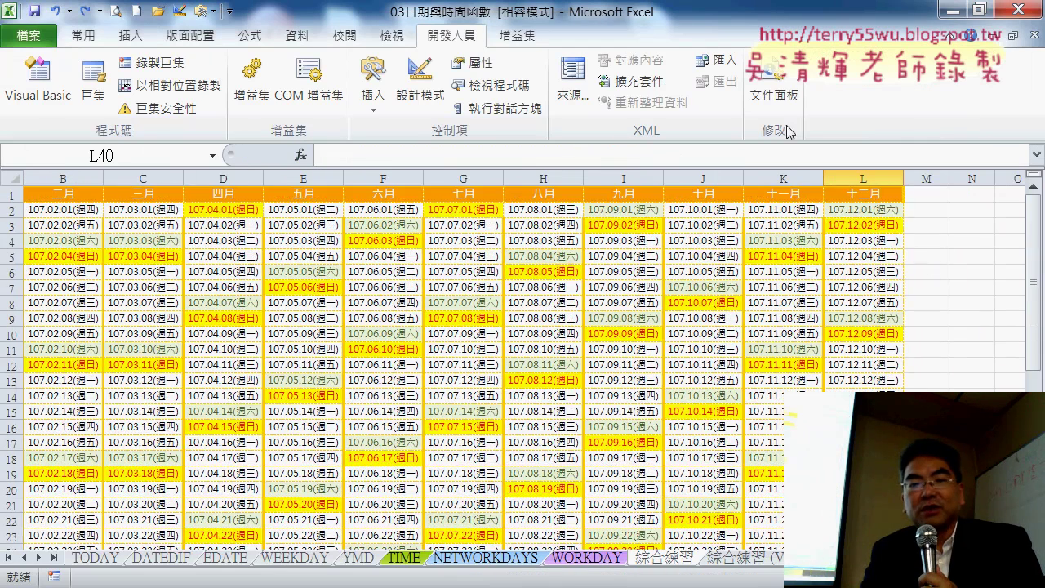
pyautogui.click(373, 90)
# Draw a form button over M2:N3 and assign it the 插入空白列 macro
pyautogui.click(364, 151)
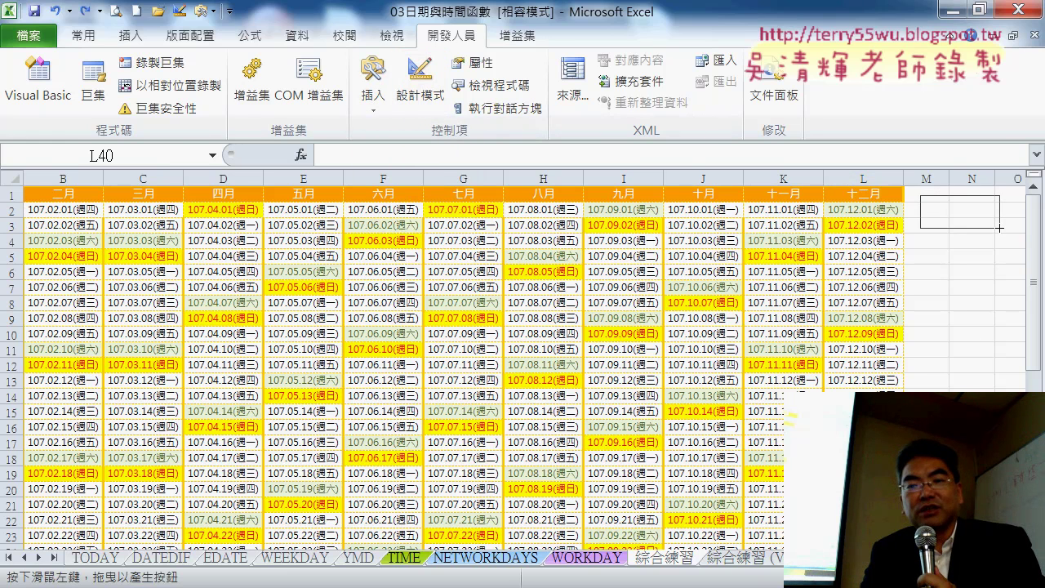
pyautogui.moveTo(1010, 227); pyautogui.dragTo(1010, 227)
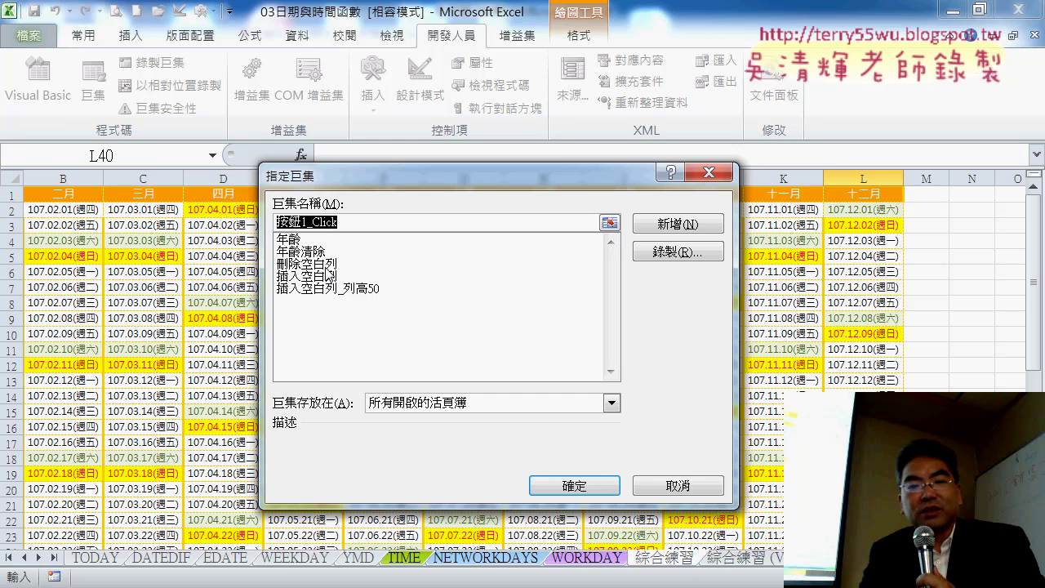
pyautogui.click(324, 278)
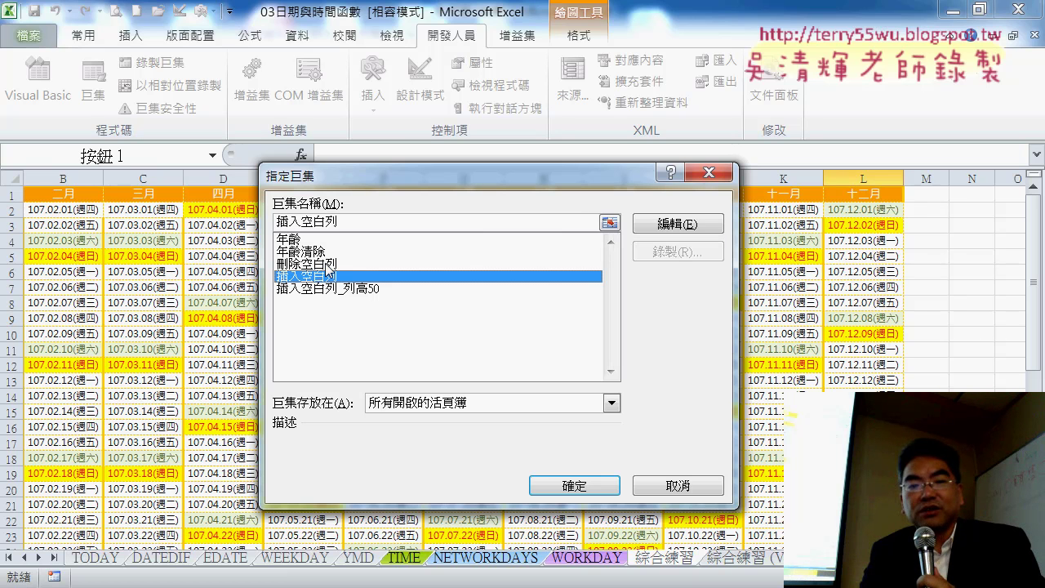
pyautogui.rightClick(307, 215)
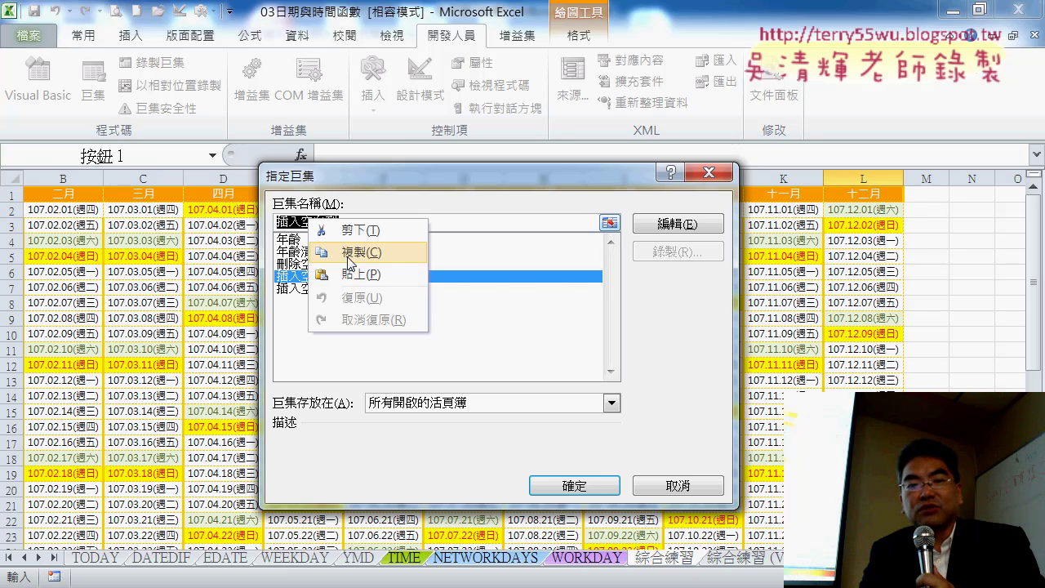
pyautogui.click(346, 253)
pyautogui.click(574, 485)
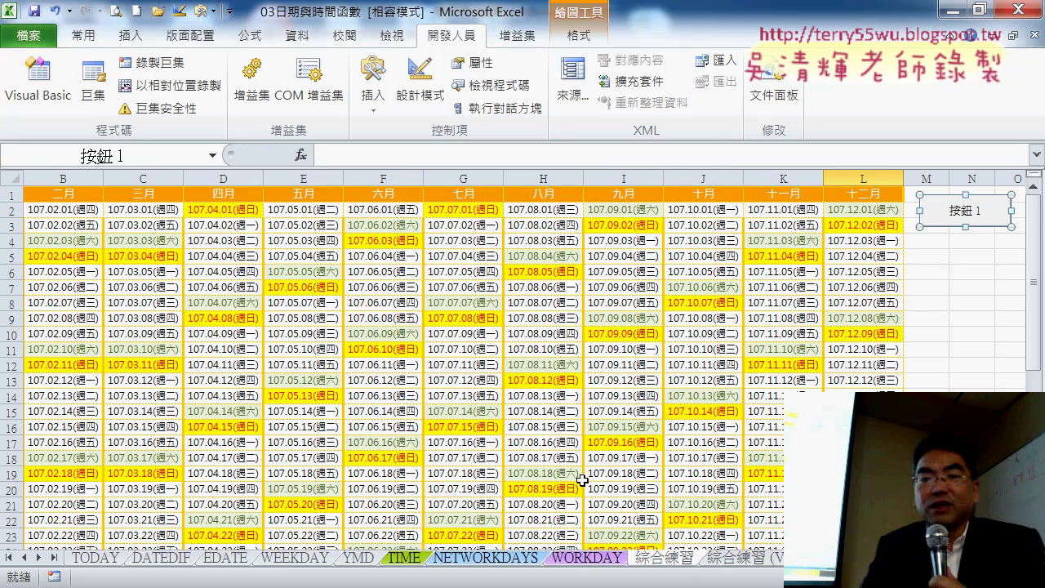
# Replace the button's default label with 插入空白列
pyautogui.click(954, 206)
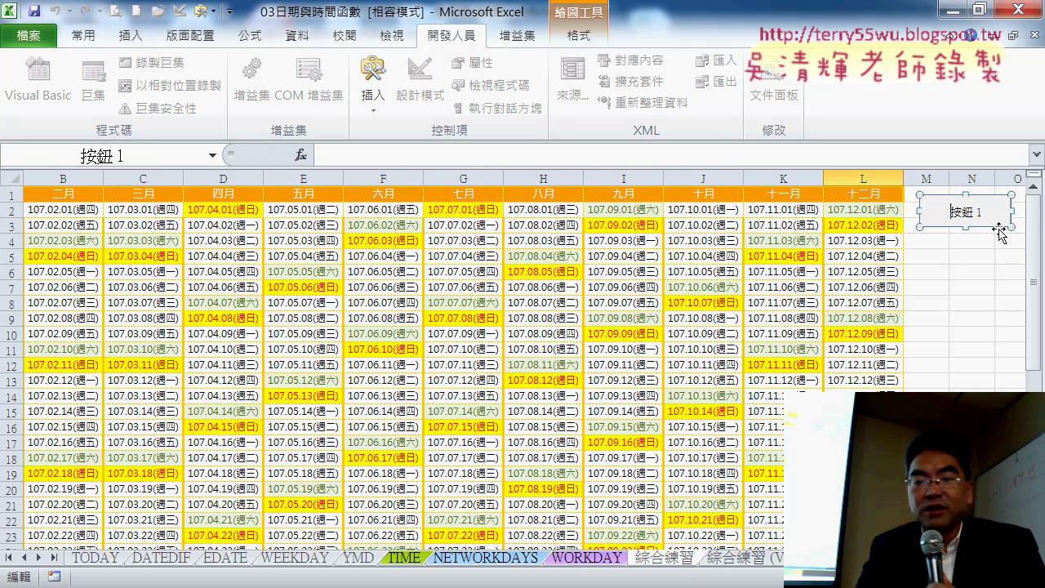
pyautogui.hotkey('ctrl', 'a')
pyautogui.press('Delete')
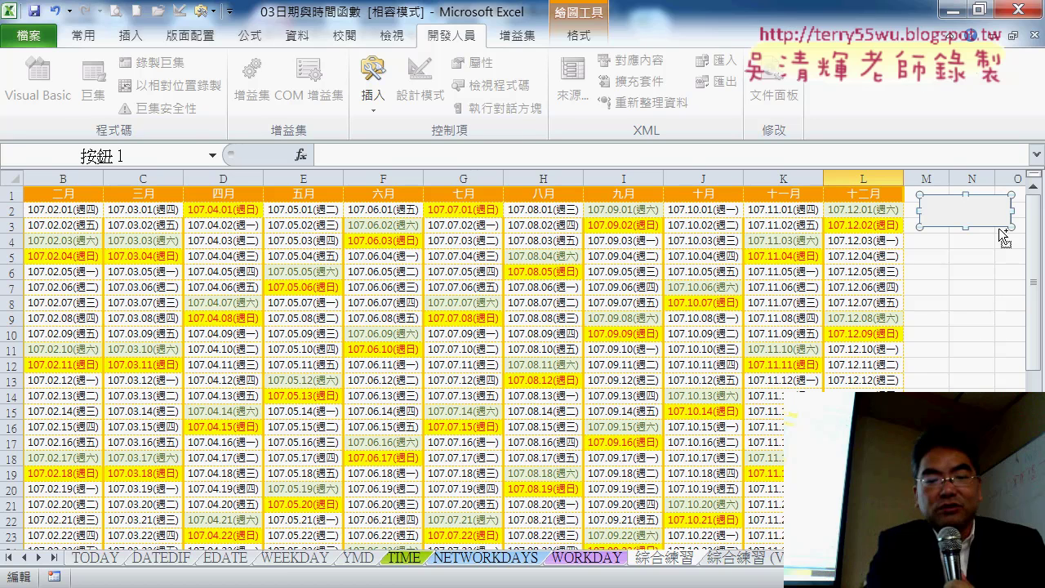
pyautogui.write('插入空白列')
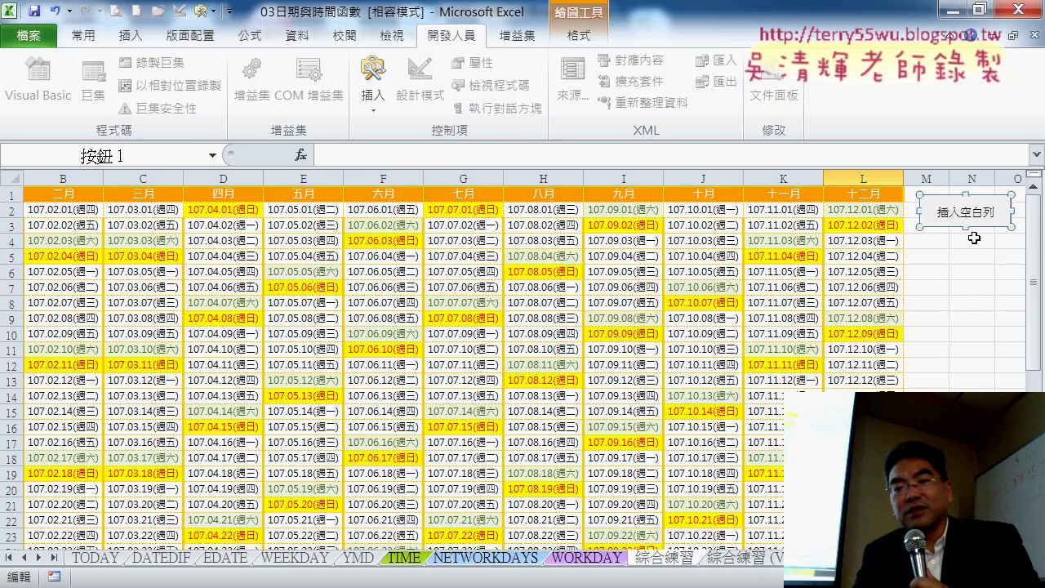
pyautogui.rightClick(966, 219)
pyautogui.click(920, 240)
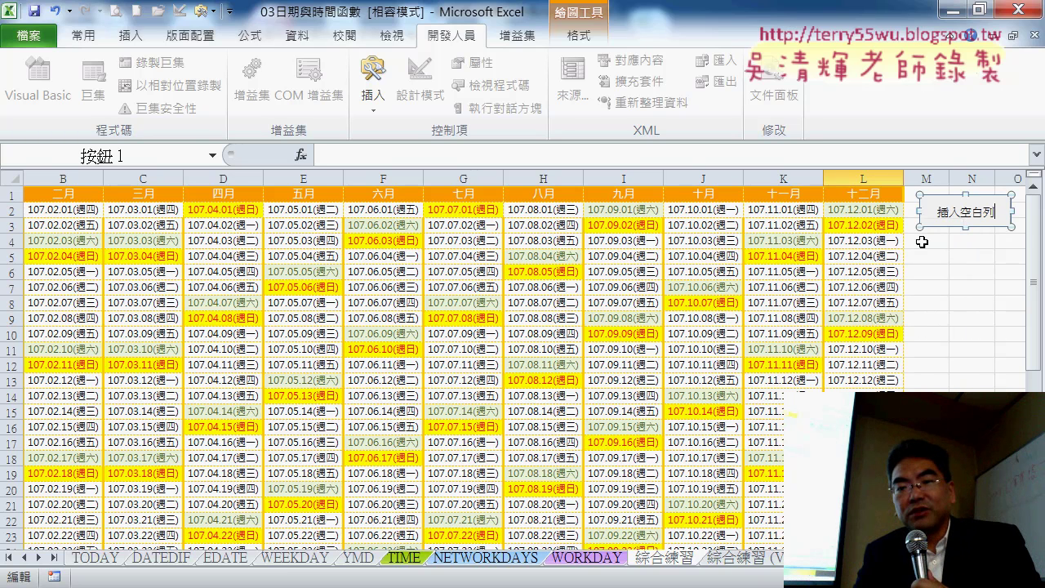
pyautogui.hotkey('ctrl', 'v')
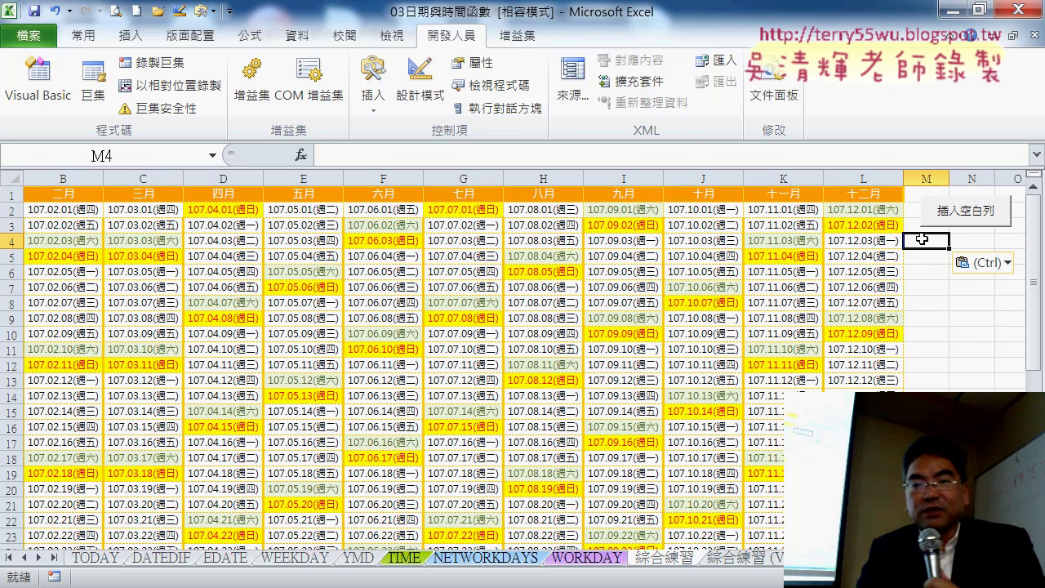
# Copy the 插入空白列 button and paste a duplicate at cell M4
pyautogui.rightClick(966, 229)
pyautogui.rightClick(973, 213)
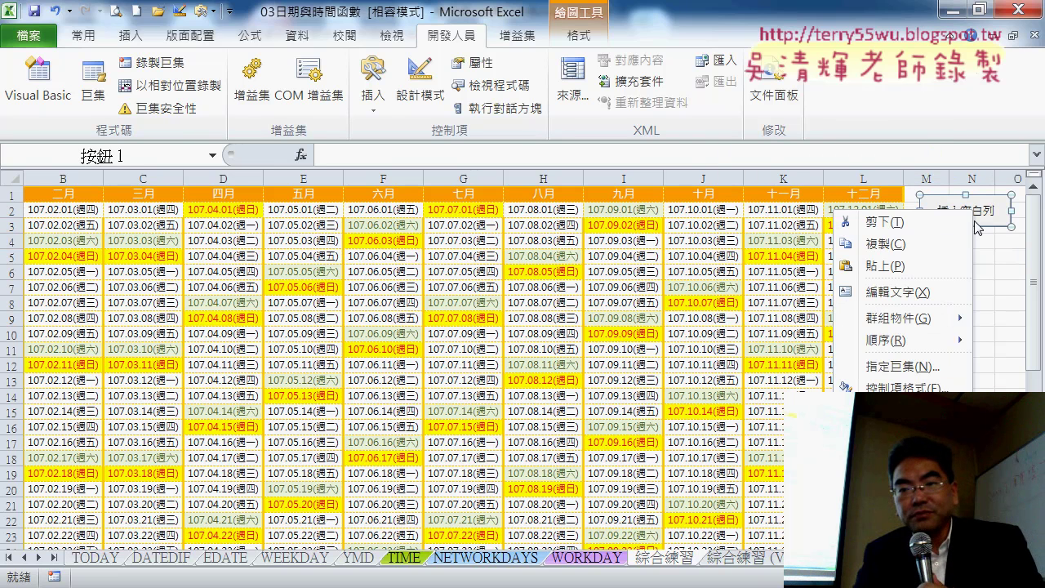
pyautogui.click(923, 248)
pyautogui.click(925, 240)
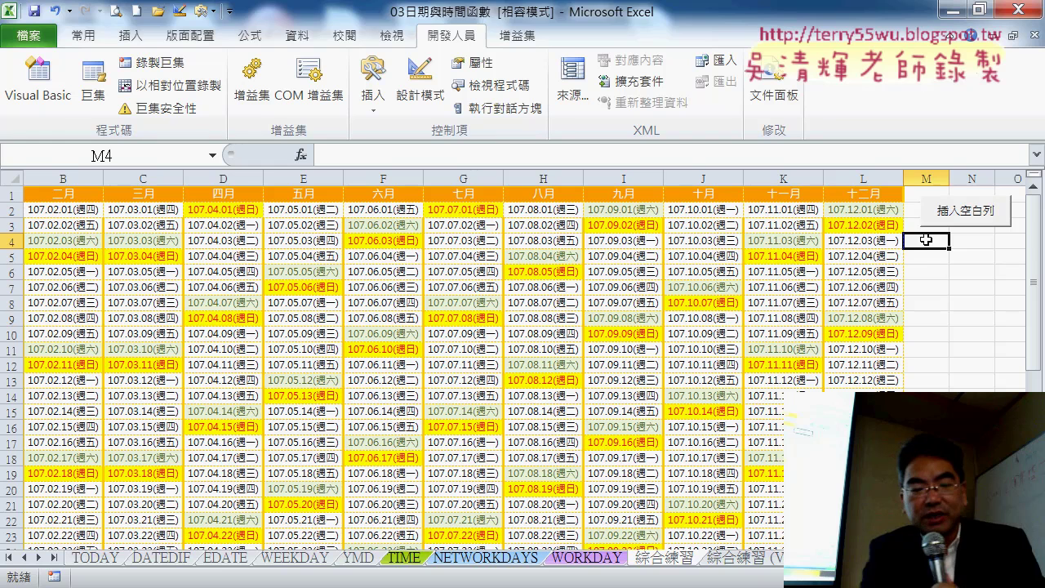
pyautogui.hotkey('ctrl', 'v')
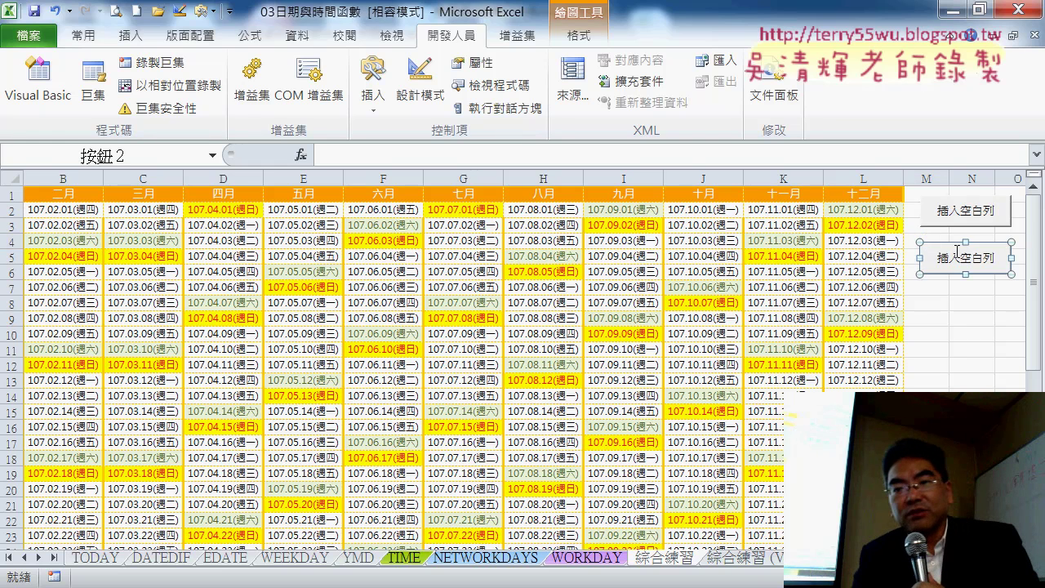
# Assign the 刪除空白列 macro to the copied button and caption it 刪除空白列
pyautogui.rightClick(956, 252)
pyautogui.click(857, 371)
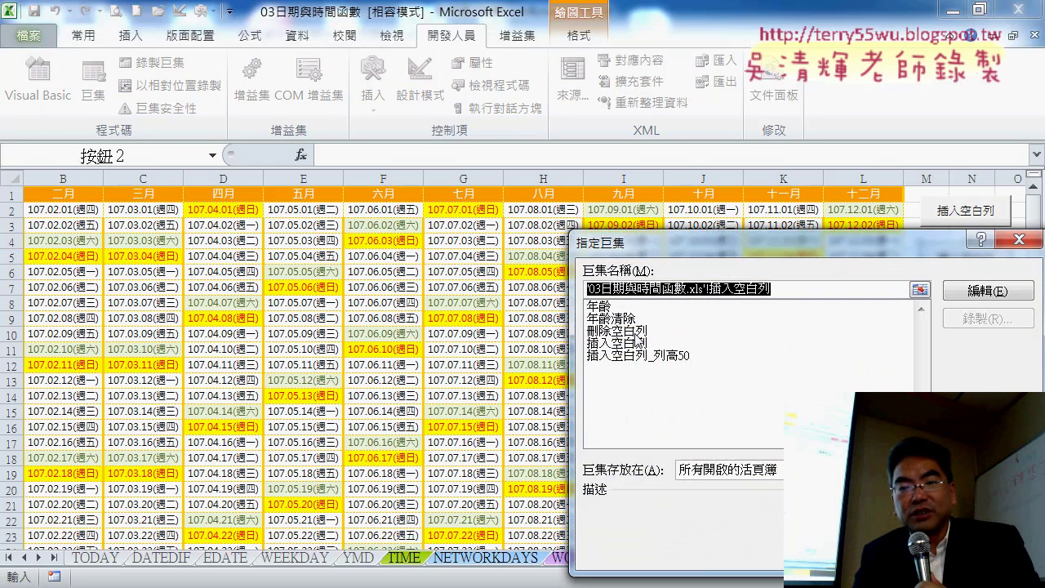
pyautogui.click(636, 331)
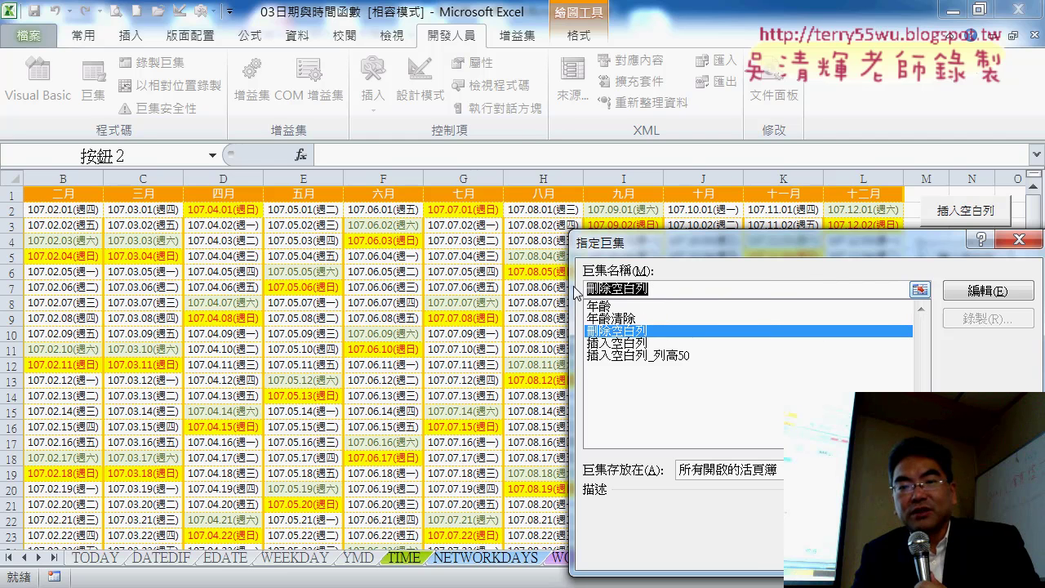
pyautogui.rightClick(646, 292)
pyautogui.click(694, 328)
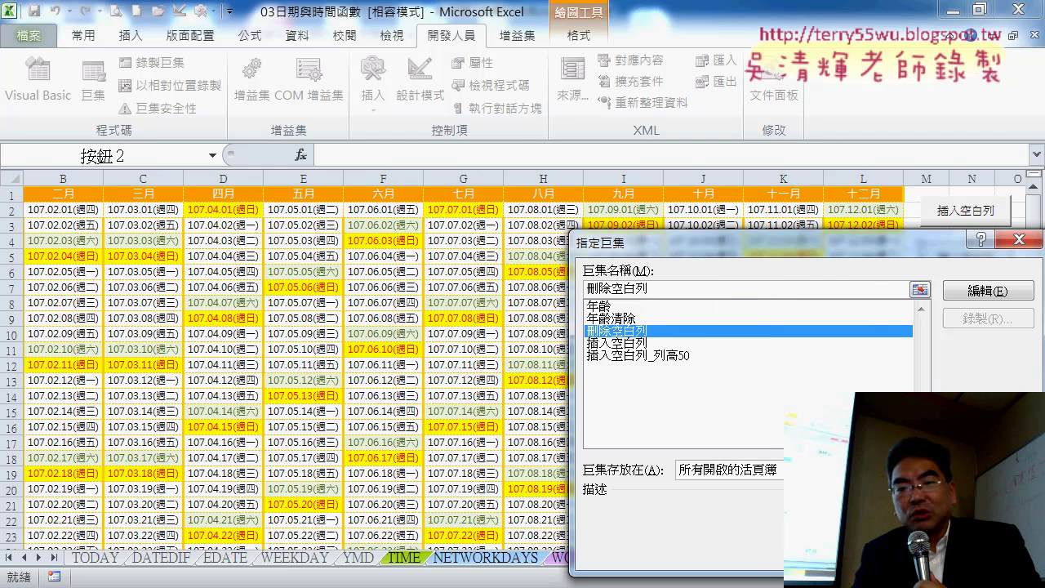
pyautogui.press('Return')
pyautogui.click(945, 263)
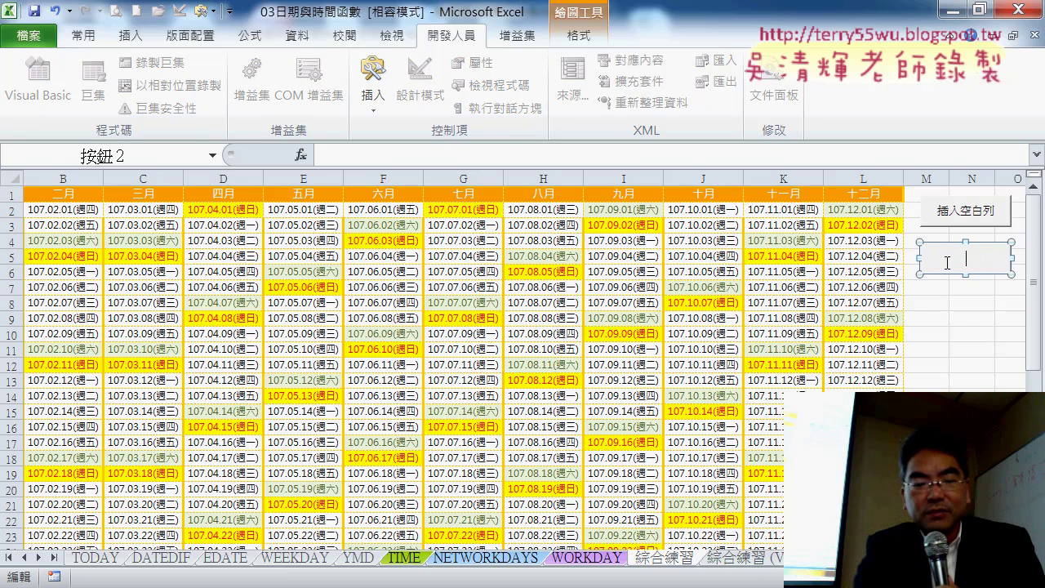
pyautogui.write('刪除空白列')
pyautogui.moveTo(971, 333); pyautogui.dragTo(971, 349)
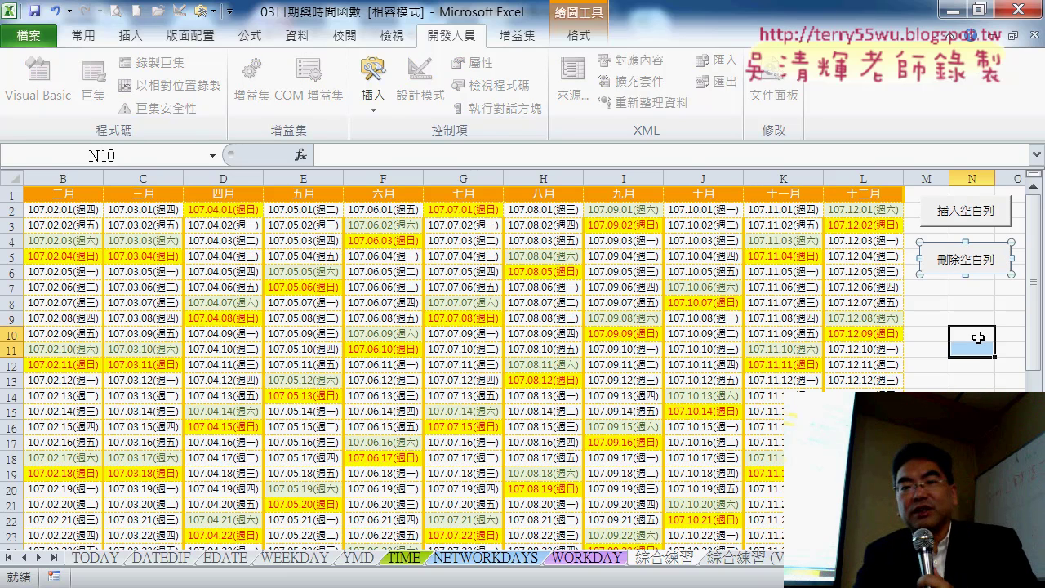
pyautogui.click(967, 220)
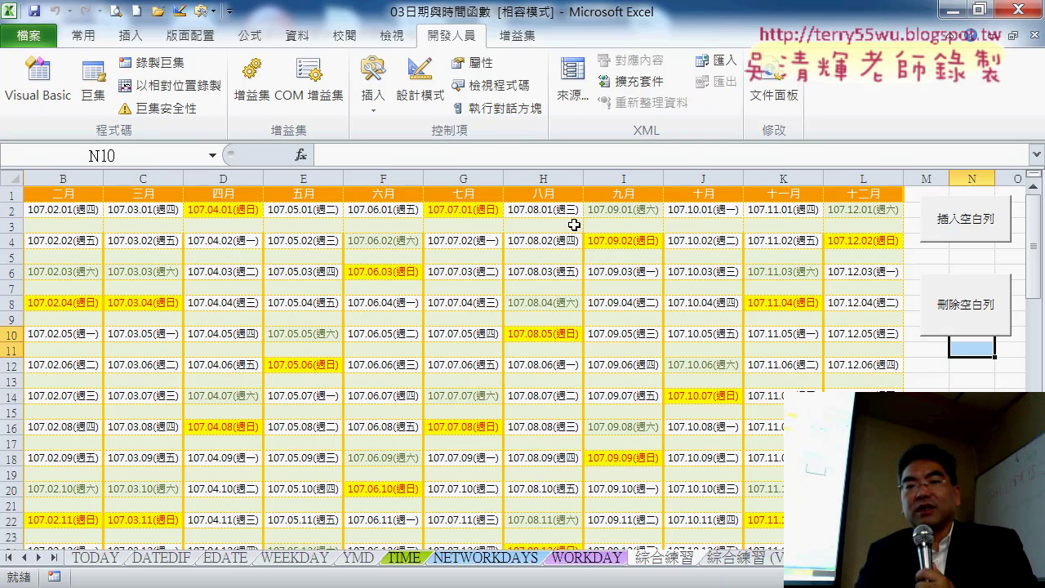
pyautogui.click(981, 312)
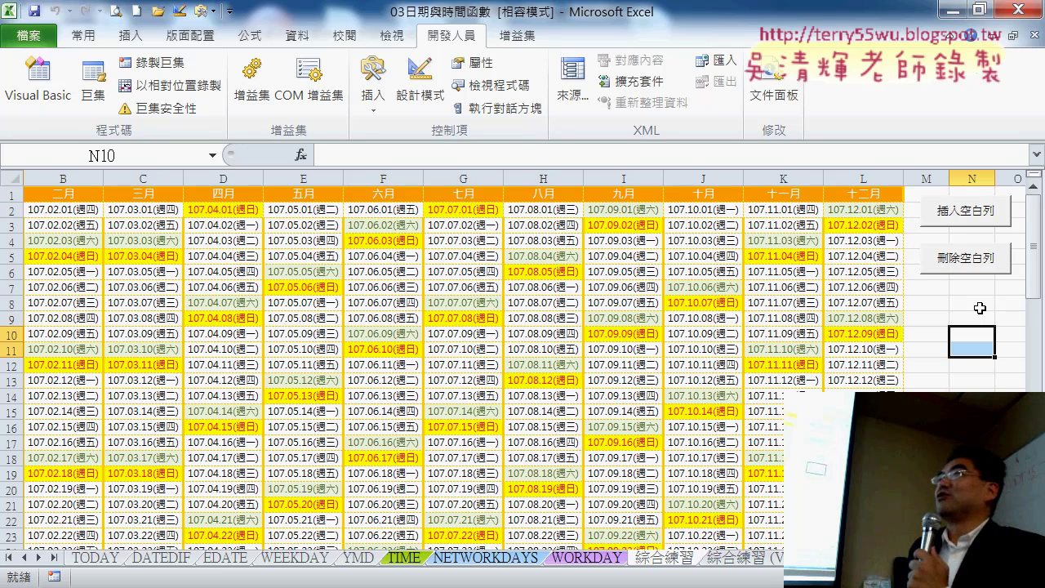
pyautogui.click(949, 209)
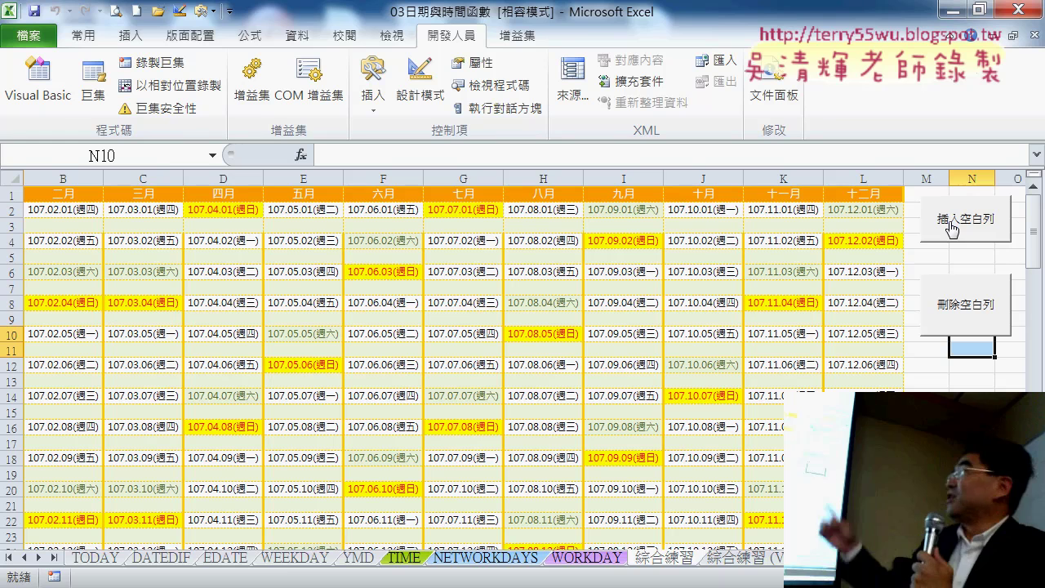
pyautogui.click(989, 316)
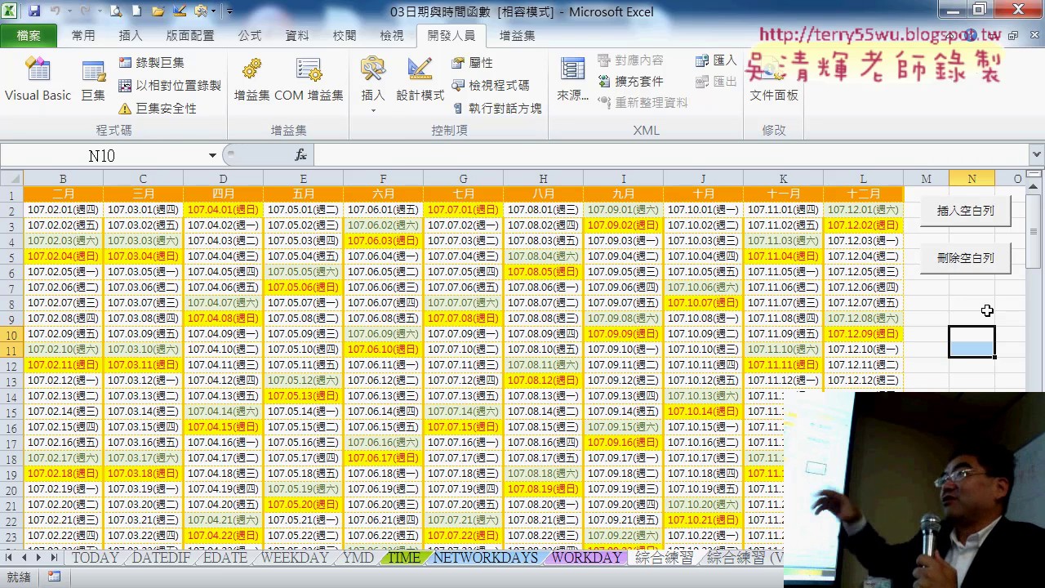
# Set the 插入空白列 button's Format Control property to 'Don't move or size with cells'
pyautogui.rightClick(971, 224)
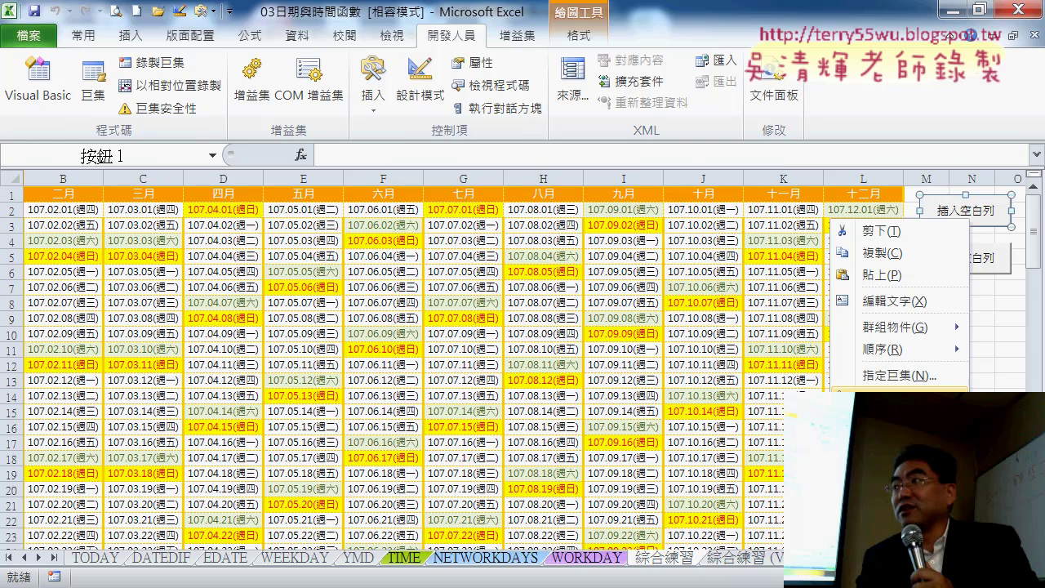
pyautogui.click(894, 400)
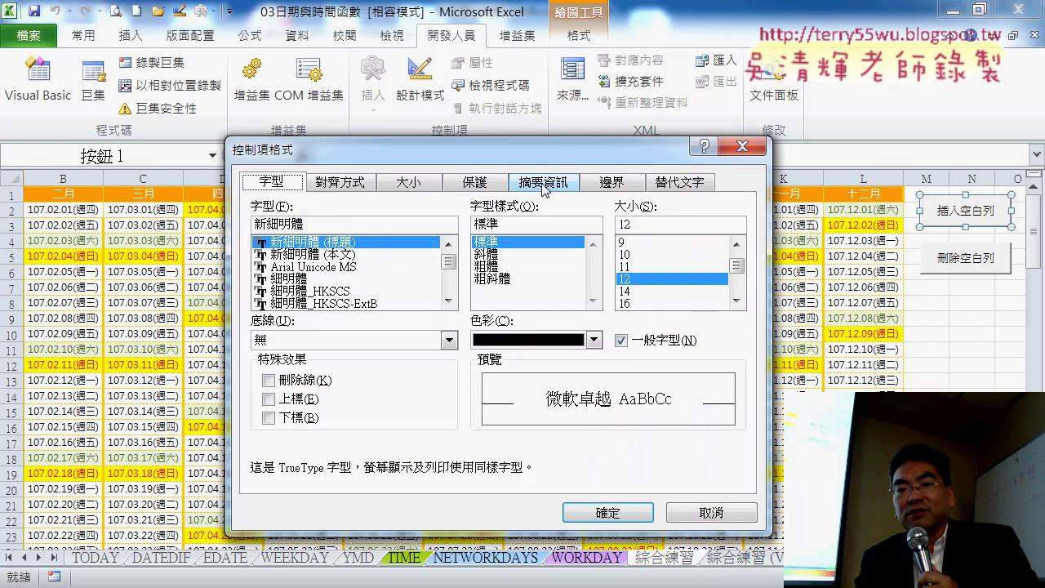
pyautogui.click(543, 182)
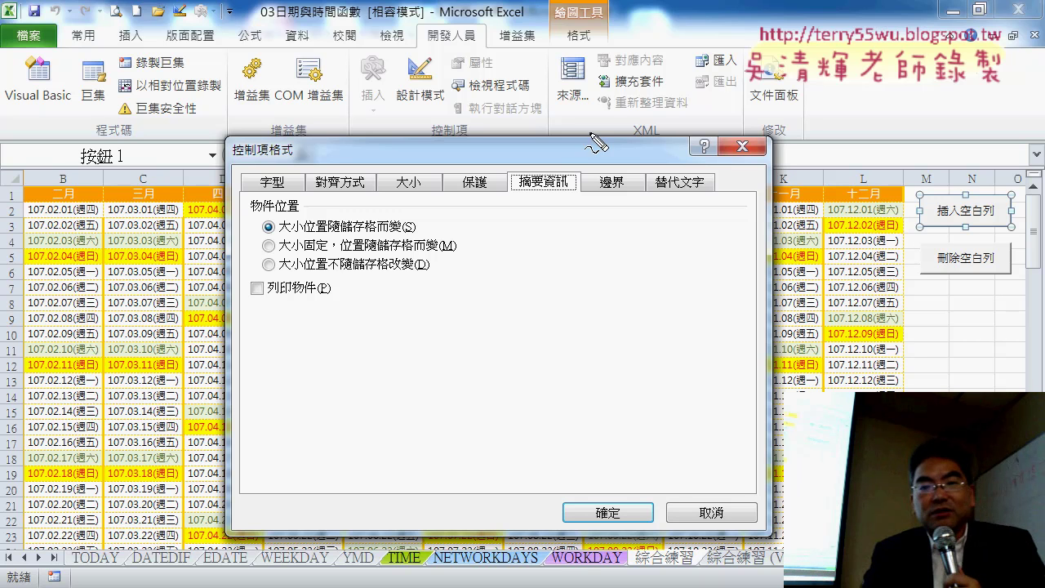
pyautogui.moveTo(499, 174); pyautogui.dragTo(555, 200)
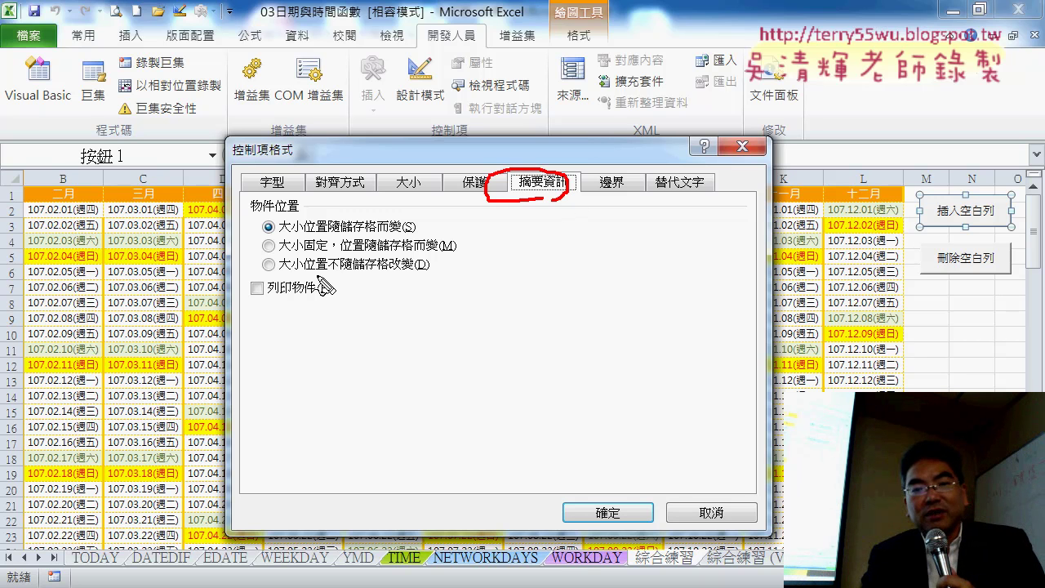
pyautogui.moveTo(254, 263); pyautogui.dragTo(433, 264)
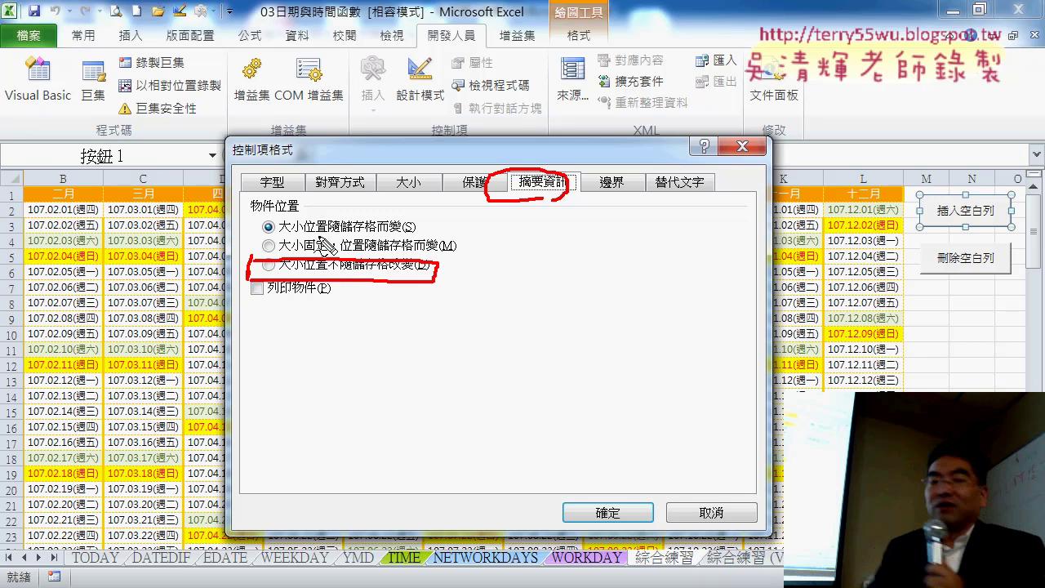
pyautogui.press('Escape')
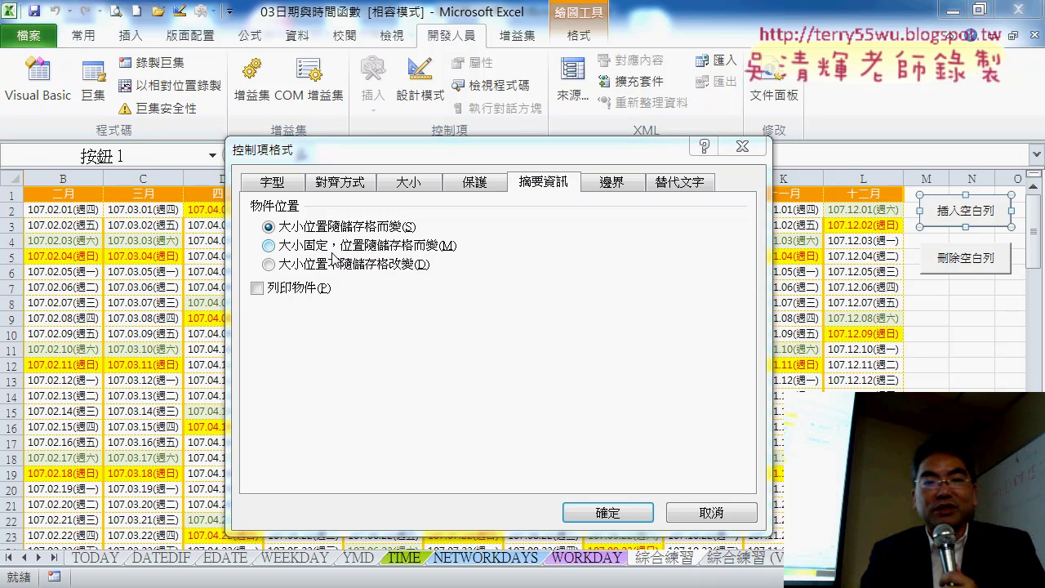
pyautogui.click(335, 263)
pyautogui.click(608, 512)
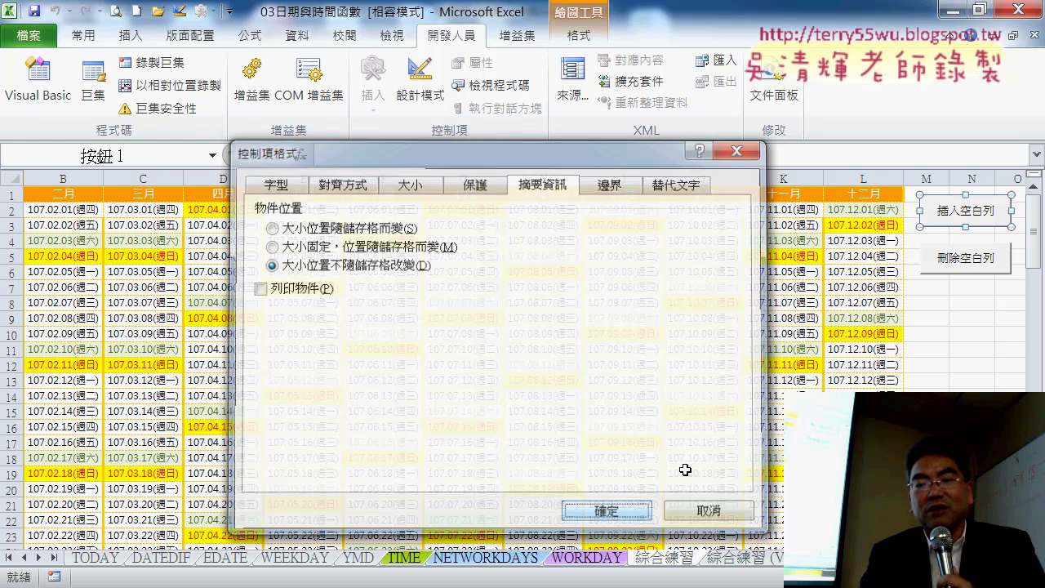
# Give the 刪除空白列 button the same 'Don't move or size with cells' setting
pyautogui.rightClick(957, 267)
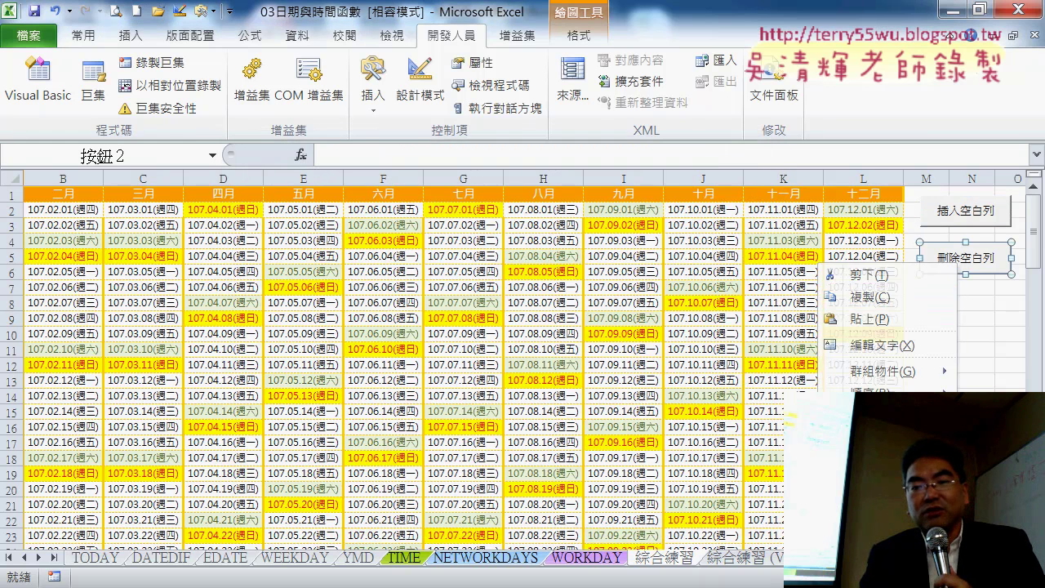
pyautogui.click(874, 441)
pyautogui.click(310, 264)
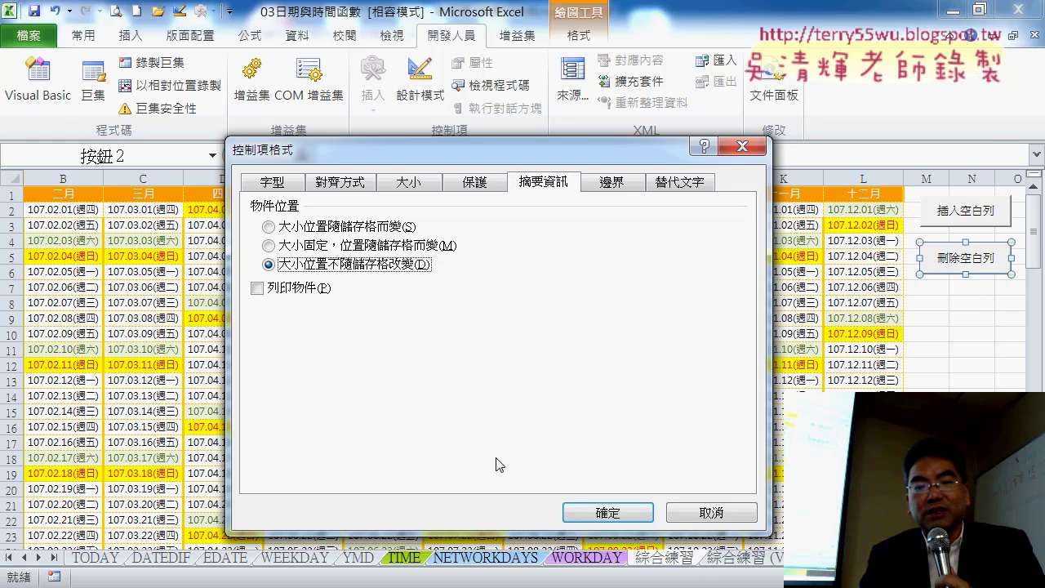
pyautogui.click(607, 512)
pyautogui.click(939, 377)
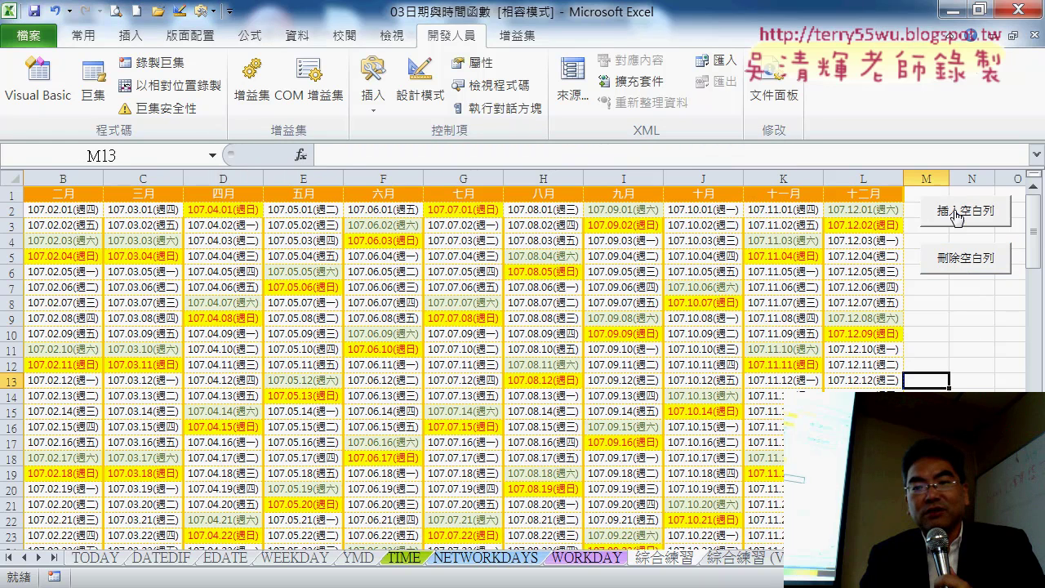
pyautogui.click(957, 214)
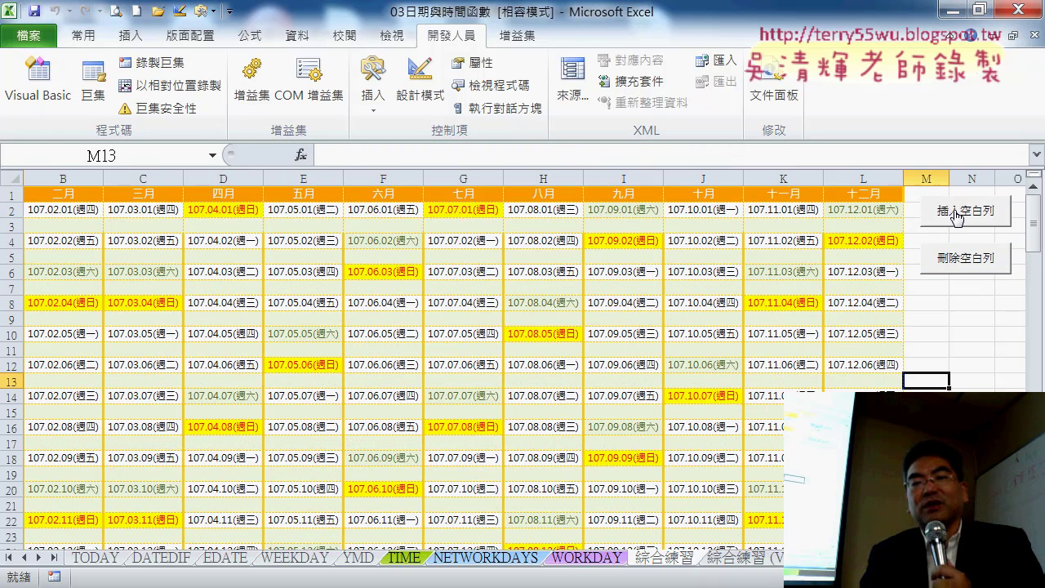
pyautogui.click(967, 268)
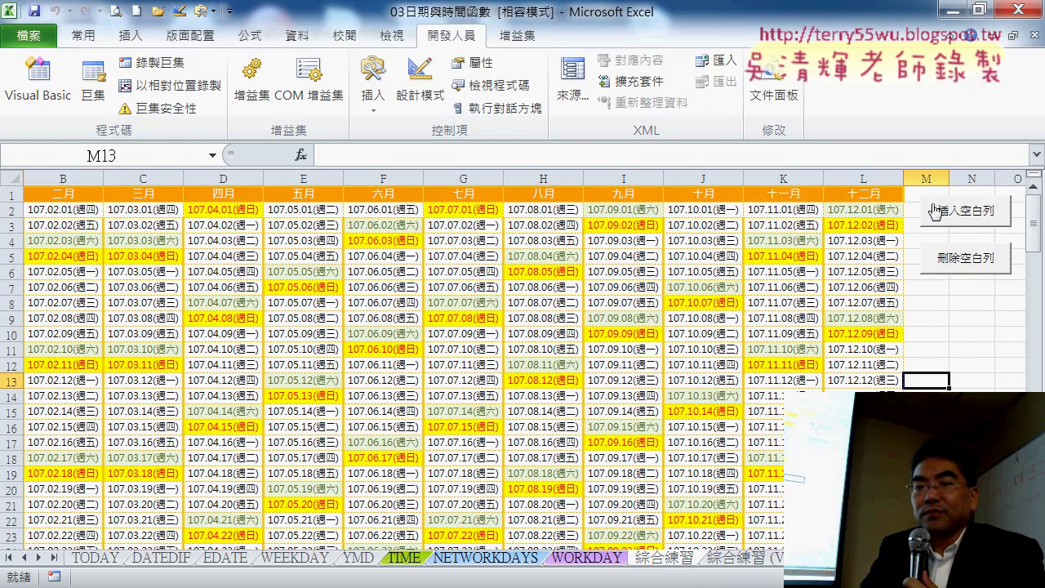
pyautogui.click(49, 88)
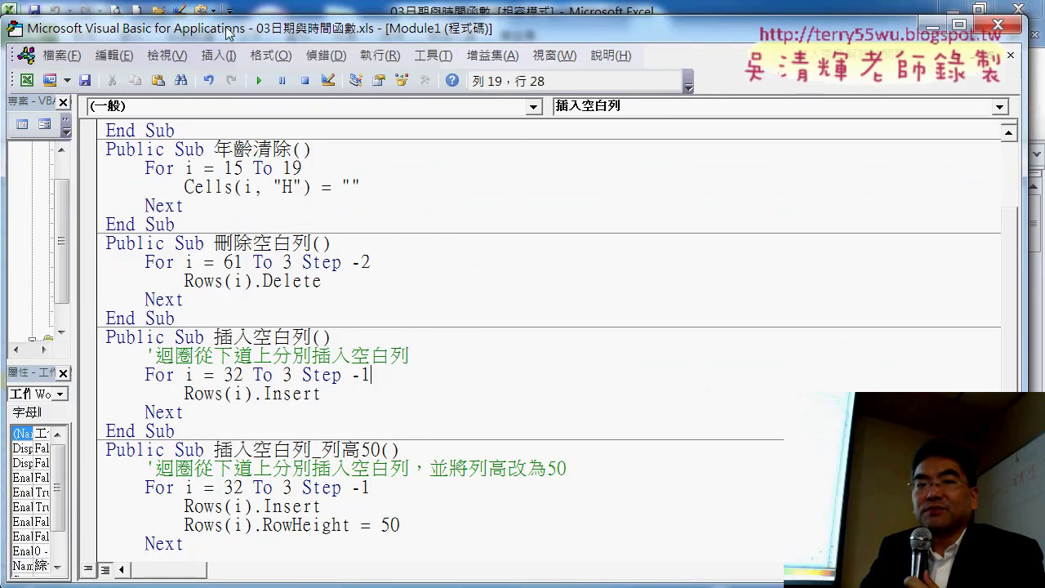
pyautogui.doubleClick(433, 18)
pyautogui.moveTo(433, 18); pyautogui.dragTo(472, 22)
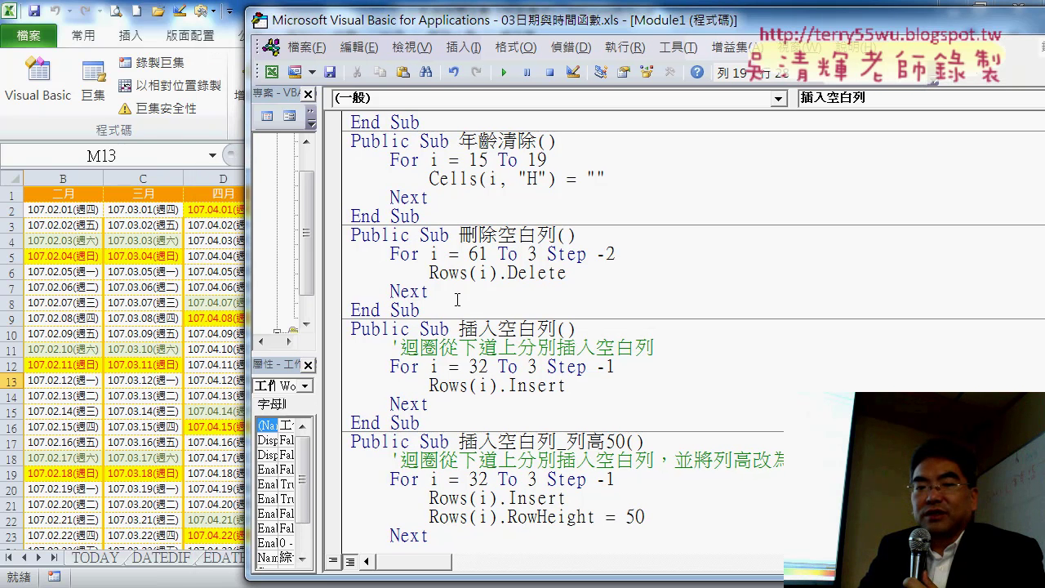
pyautogui.moveTo(433, 293); pyautogui.dragTo(349, 250)
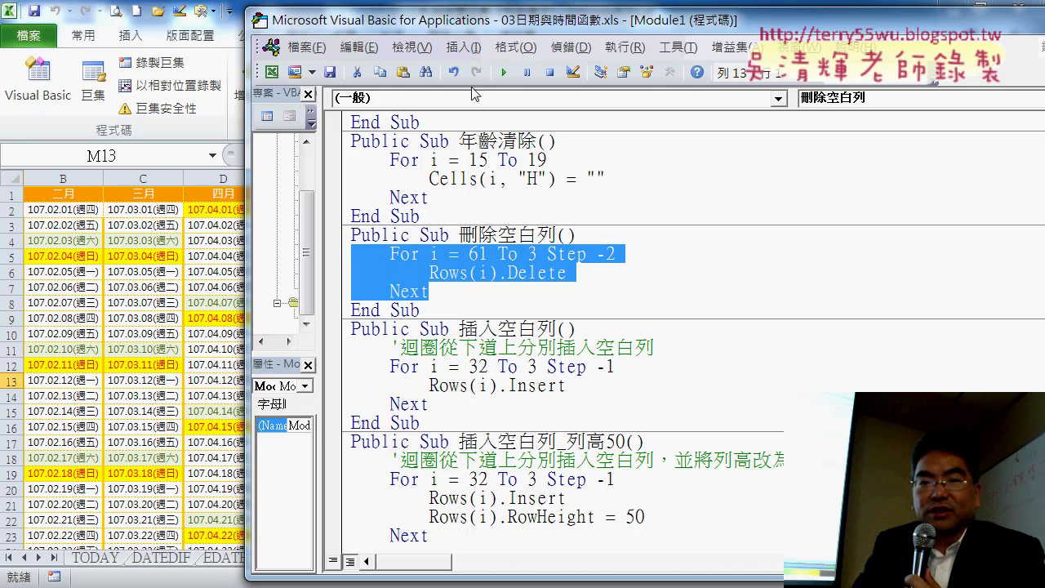
pyautogui.click(463, 46)
pyautogui.click(484, 70)
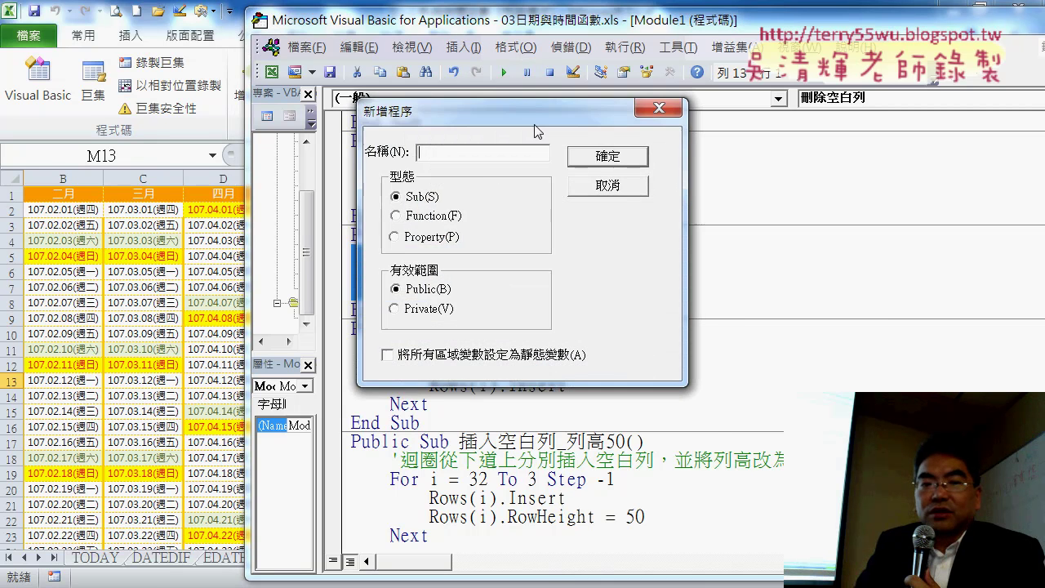
pyautogui.moveTo(536, 131); pyautogui.dragTo(548, 359)
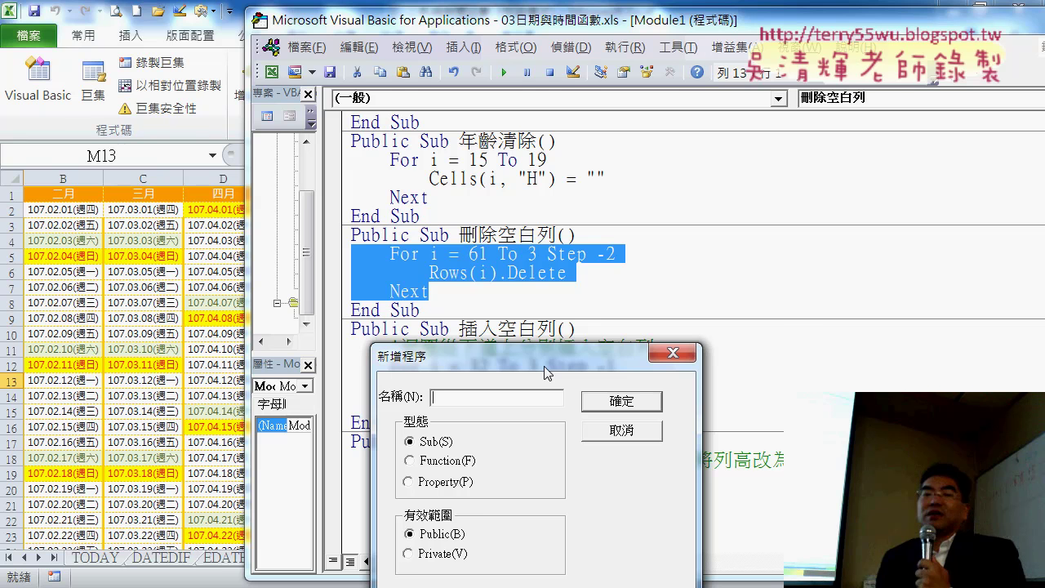
pyautogui.click(619, 437)
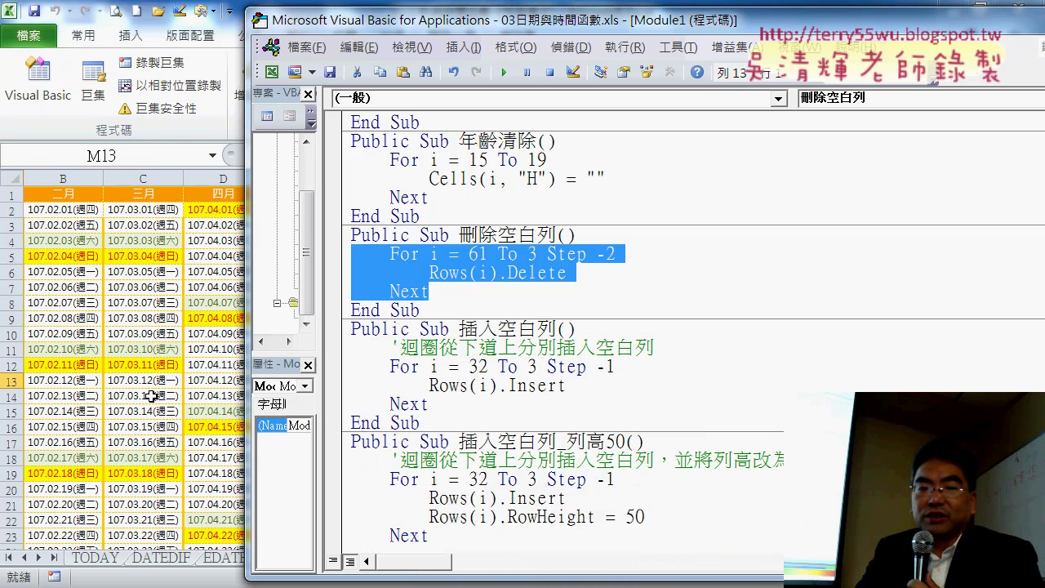
pyautogui.click(110, 425)
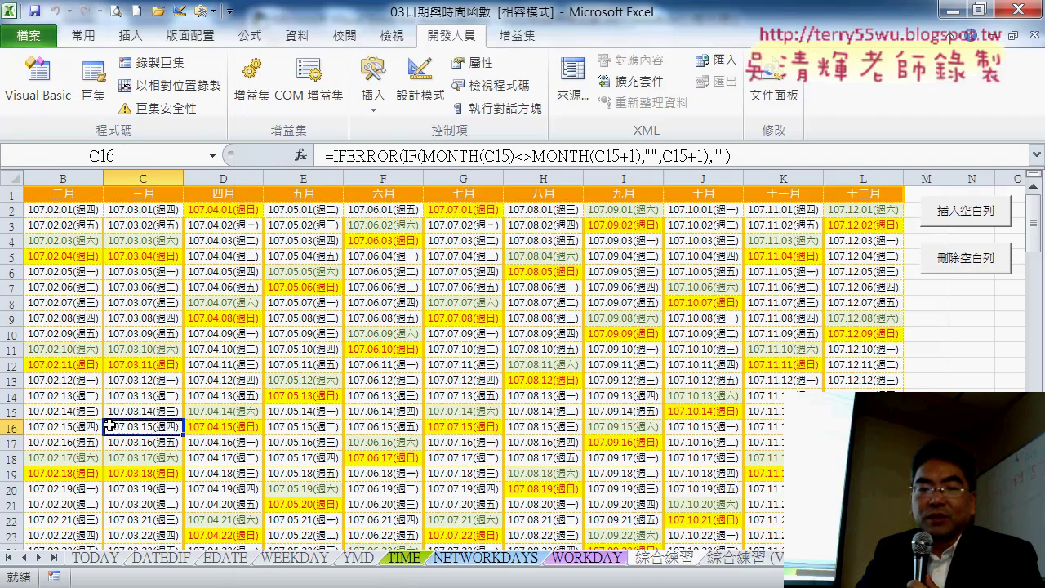
pyautogui.scroll(-4, 110, 425)
pyautogui.scroll(-1, 145, 435)
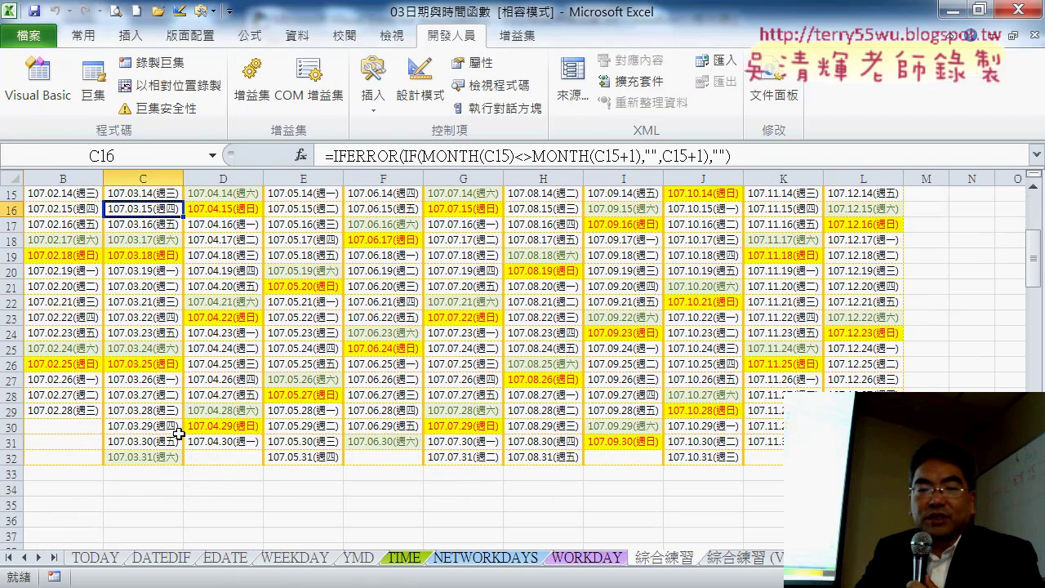
pyautogui.click(4, 457)
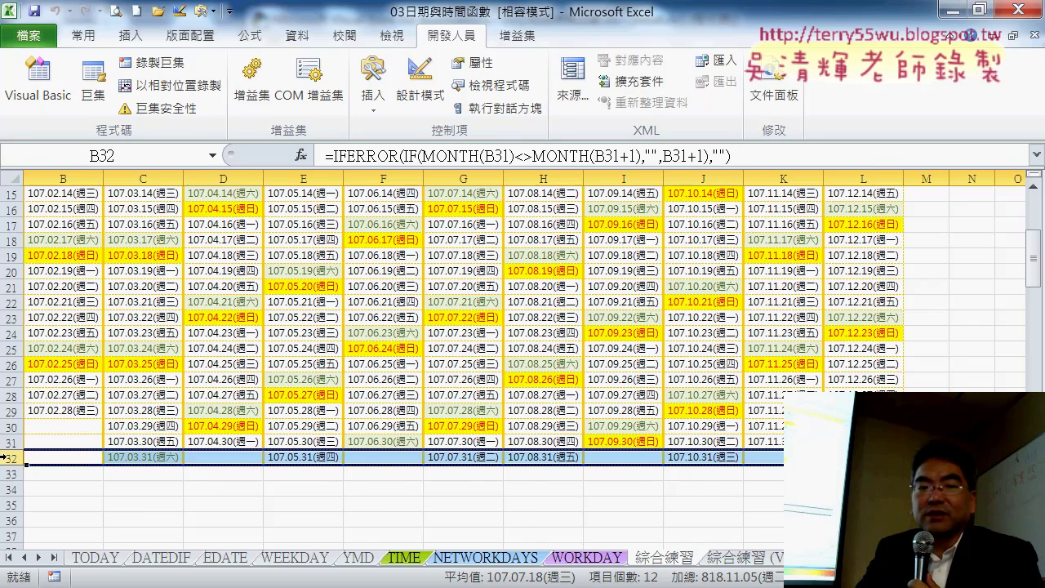
pyautogui.scroll(5, 3, 457)
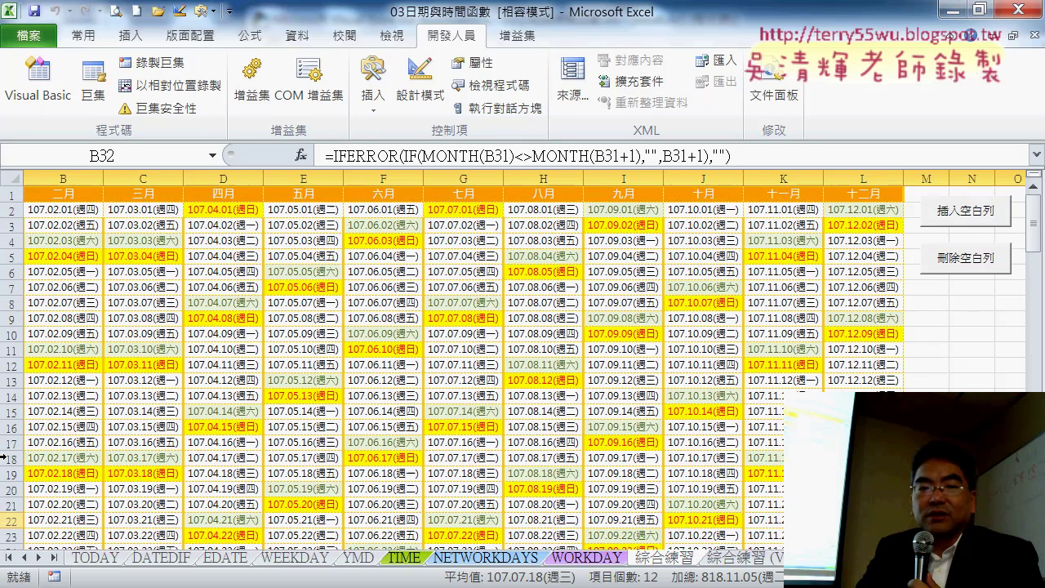
pyautogui.click(11, 209)
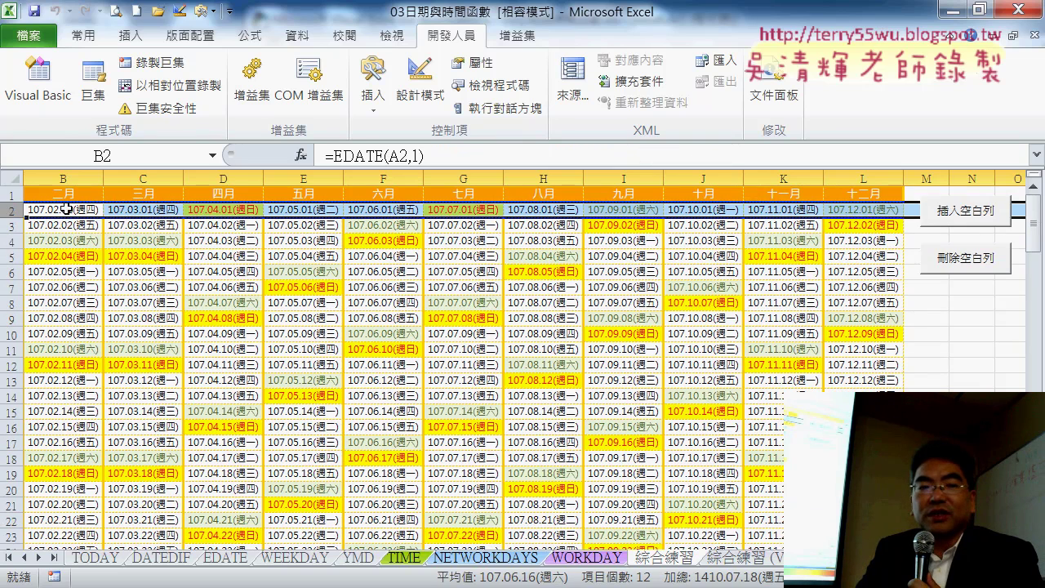
pyautogui.rightClick(67, 209)
pyautogui.click(128, 335)
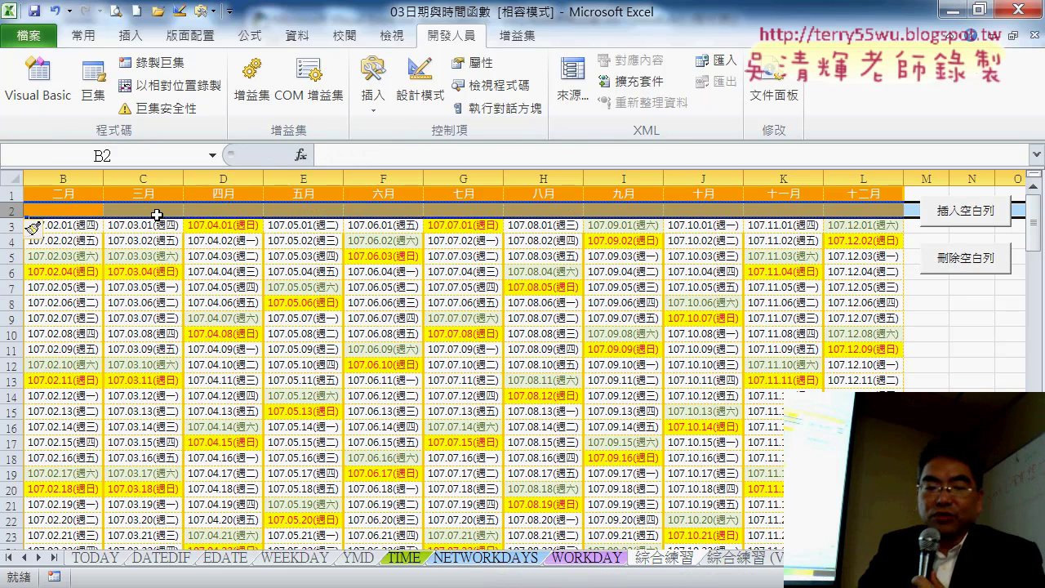
pyautogui.hotkey('ctrl', 'z')
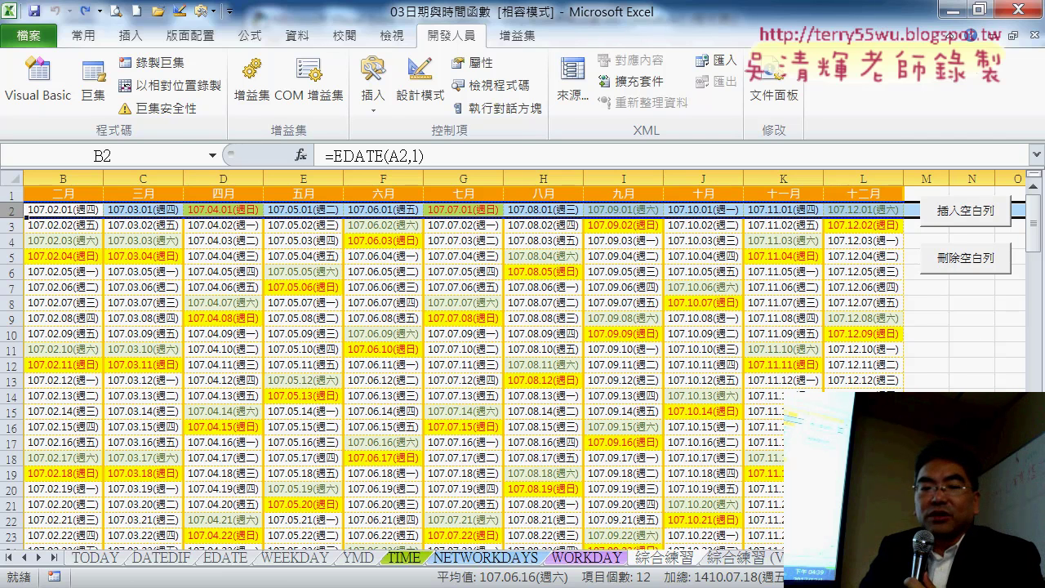
pyautogui.click(563, 424)
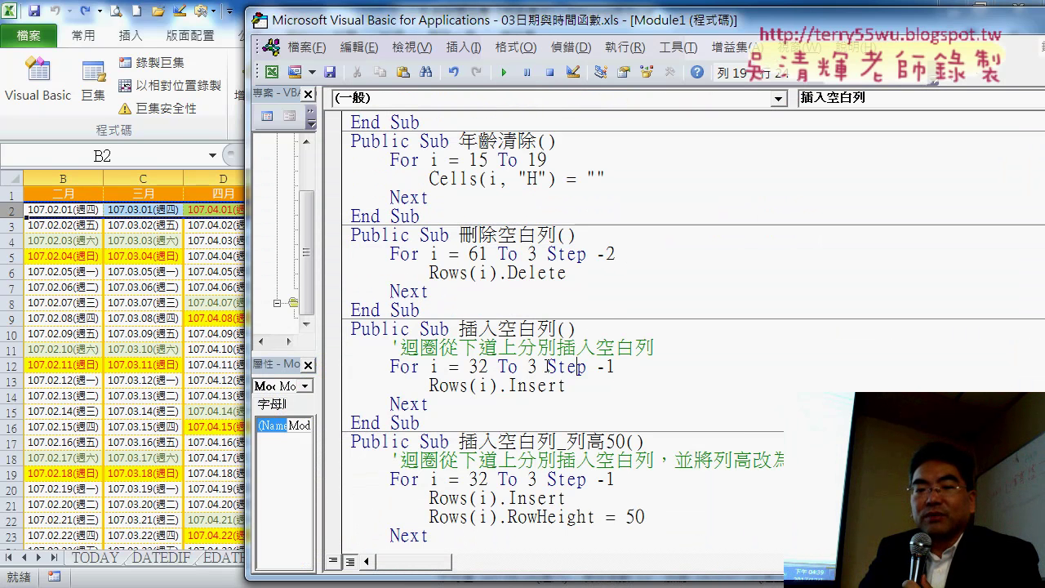
pyautogui.moveTo(548, 367); pyautogui.dragTo(622, 368)
pyautogui.click(453, 311)
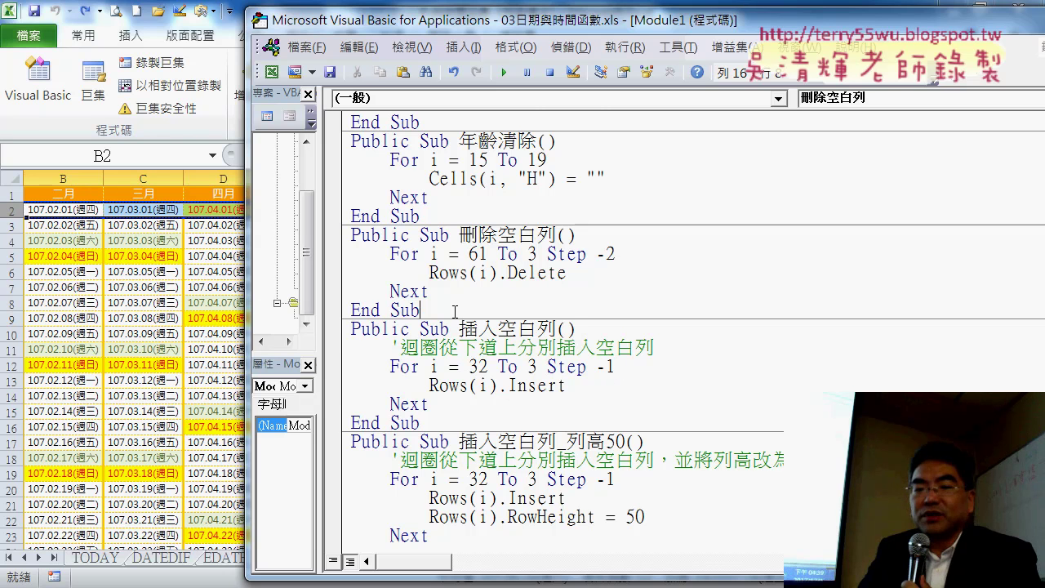
pyautogui.scroll(-1, 459, 531)
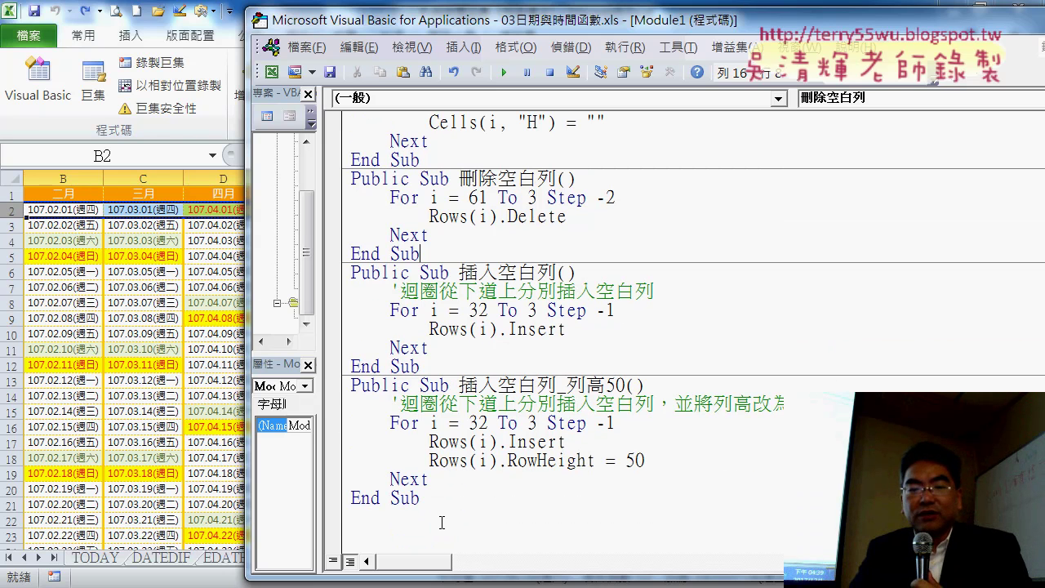
pyautogui.click(438, 520)
pyautogui.press('Return')
pyautogui.press('Return')
pyautogui.press('Return')
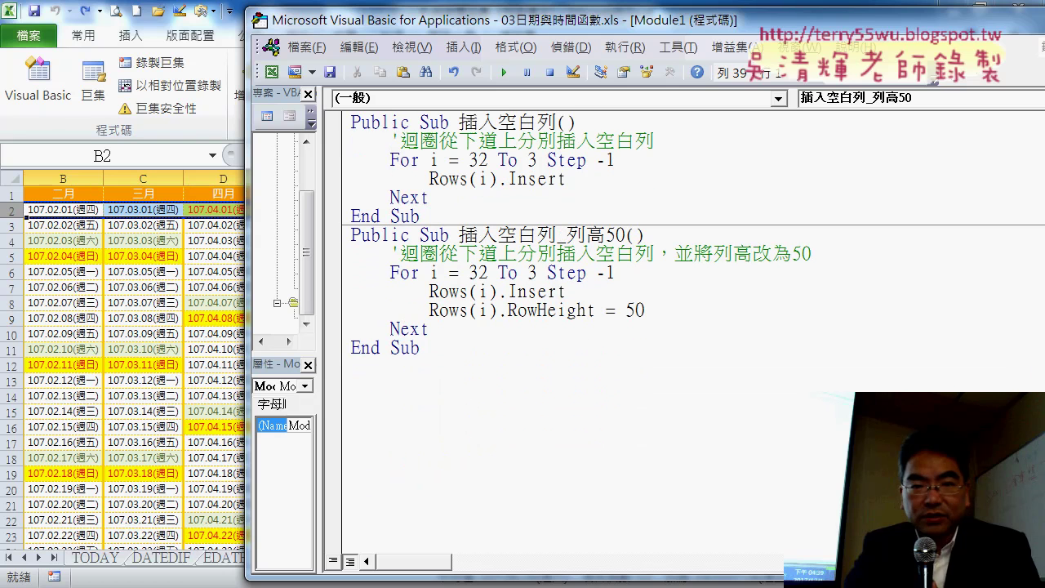
pyautogui.click(624, 161)
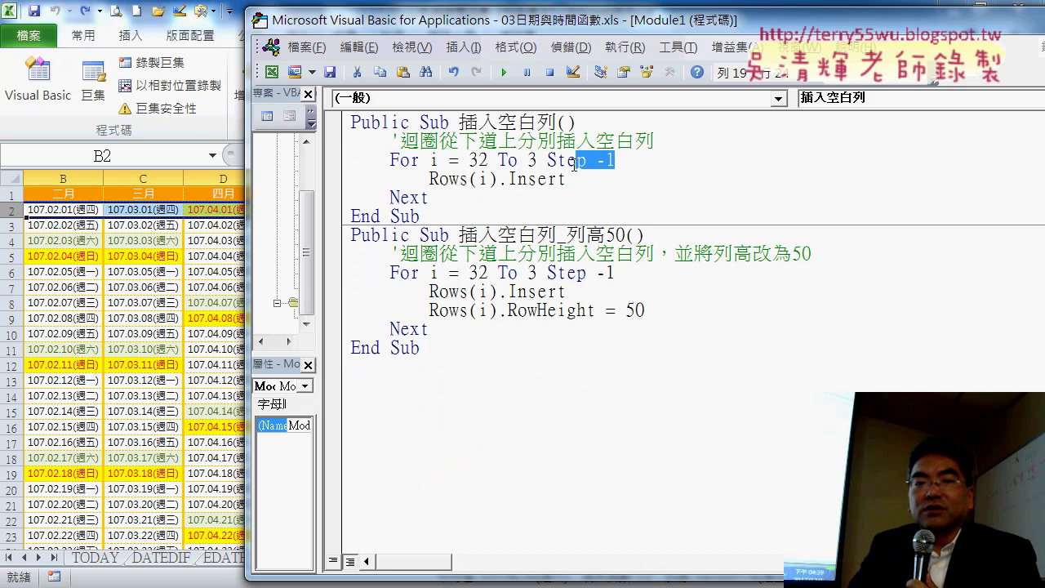
pyautogui.moveTo(624, 161); pyautogui.dragTo(545, 161)
pyautogui.click(488, 160)
pyautogui.doubleClick(488, 160)
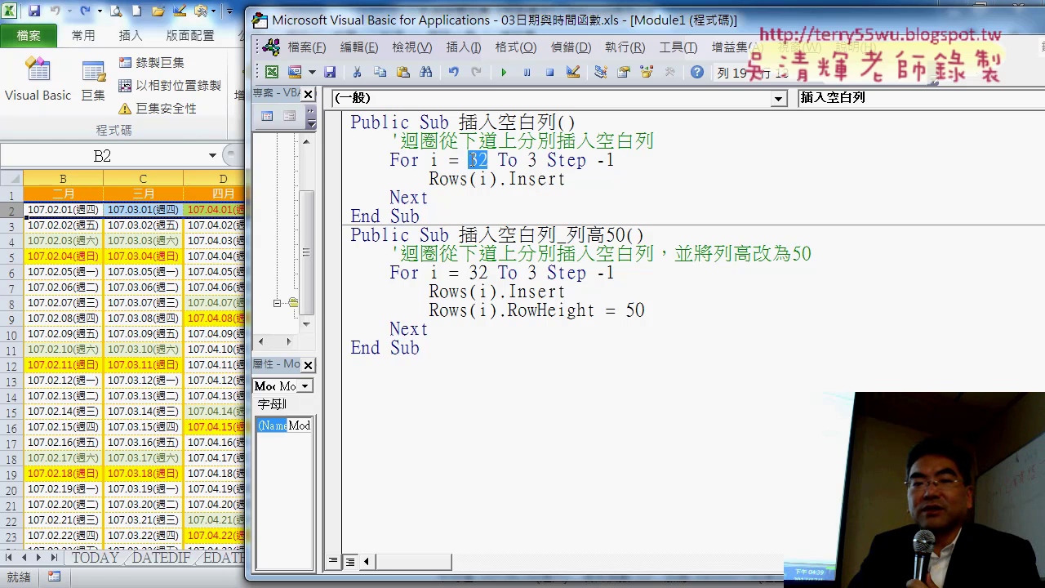
pyautogui.doubleClick(529, 160)
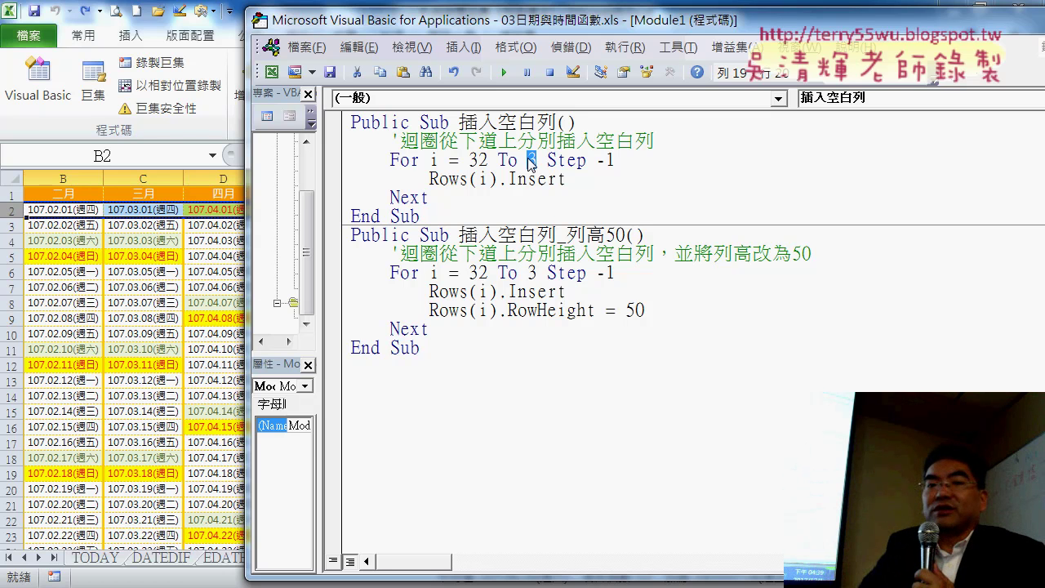
pyautogui.moveTo(546, 160); pyautogui.dragTo(604, 163)
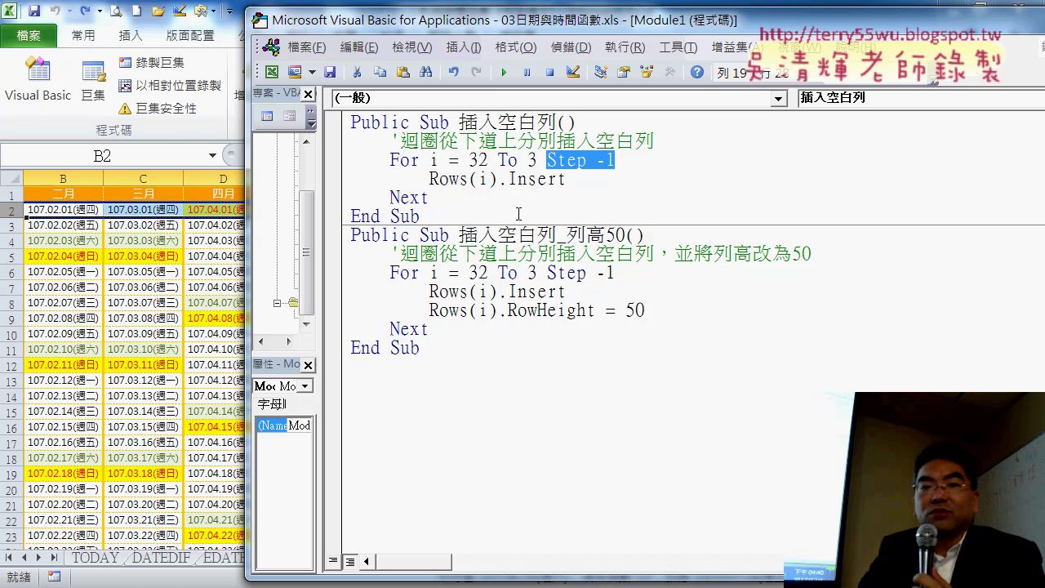
pyautogui.moveTo(427, 179); pyautogui.dragTo(582, 187)
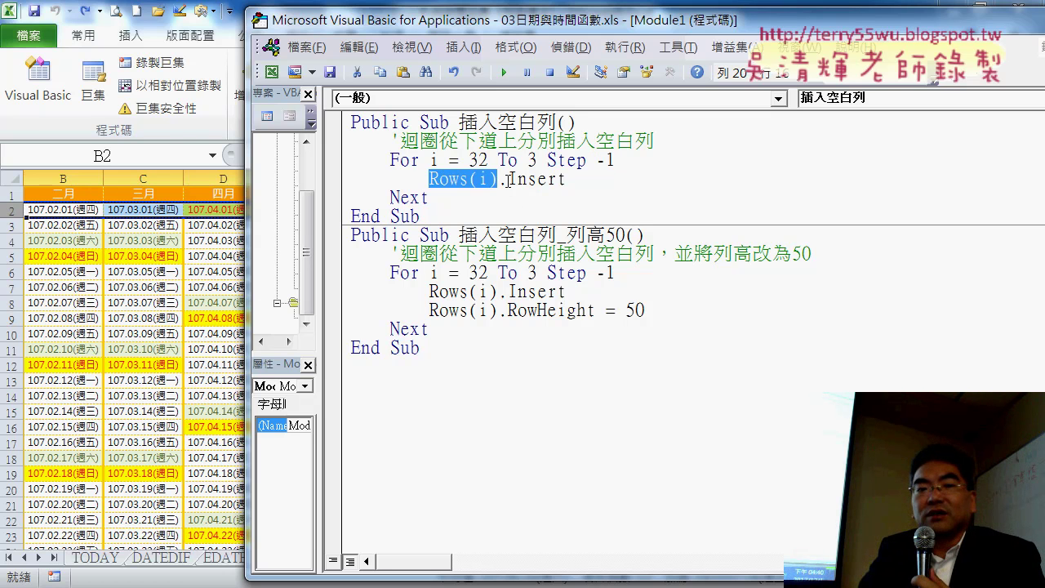
pyautogui.click(592, 186)
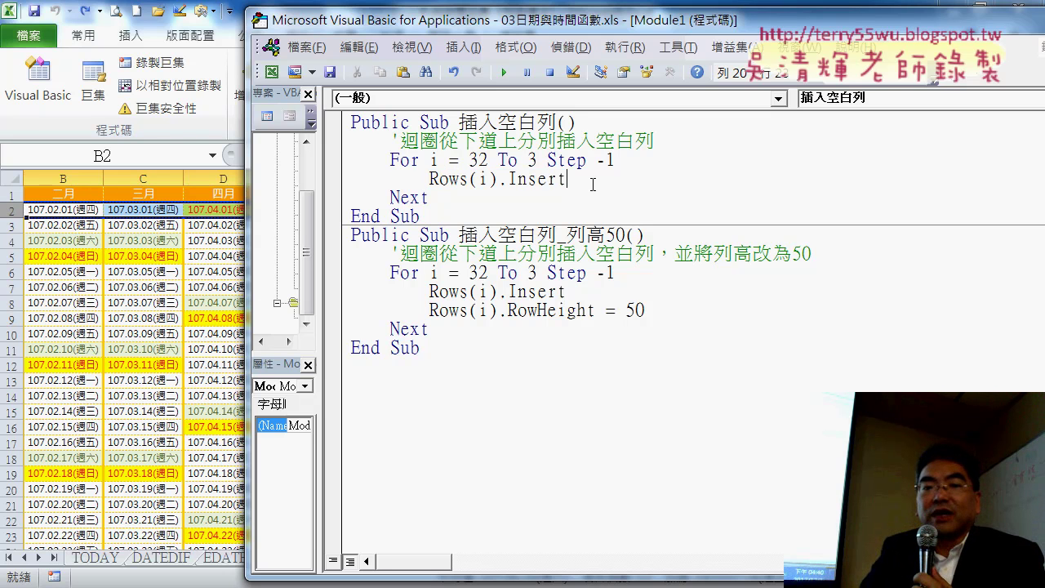
pyautogui.moveTo(600, 181); pyautogui.dragTo(471, 180)
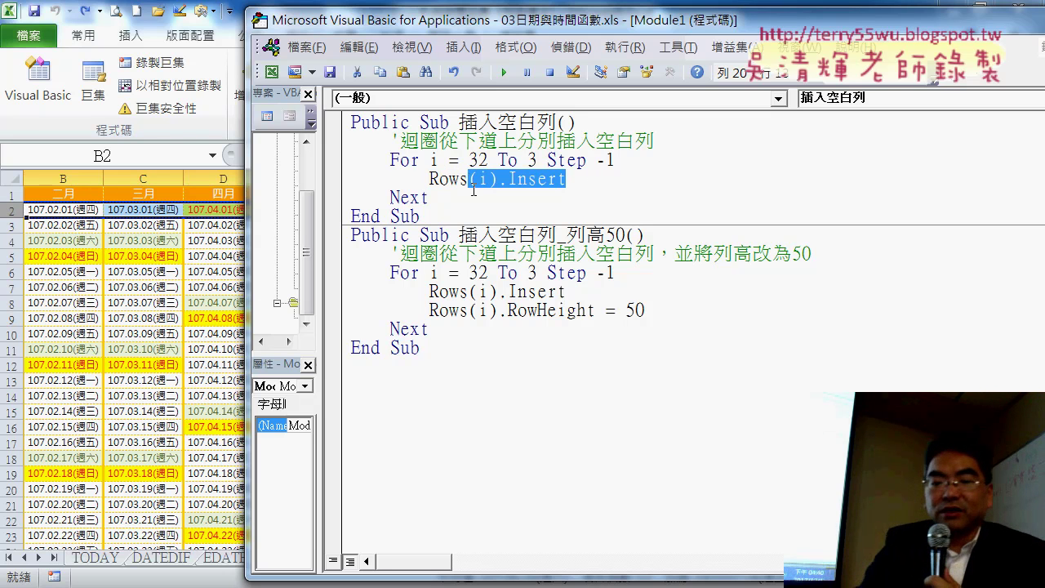
pyautogui.write('(')
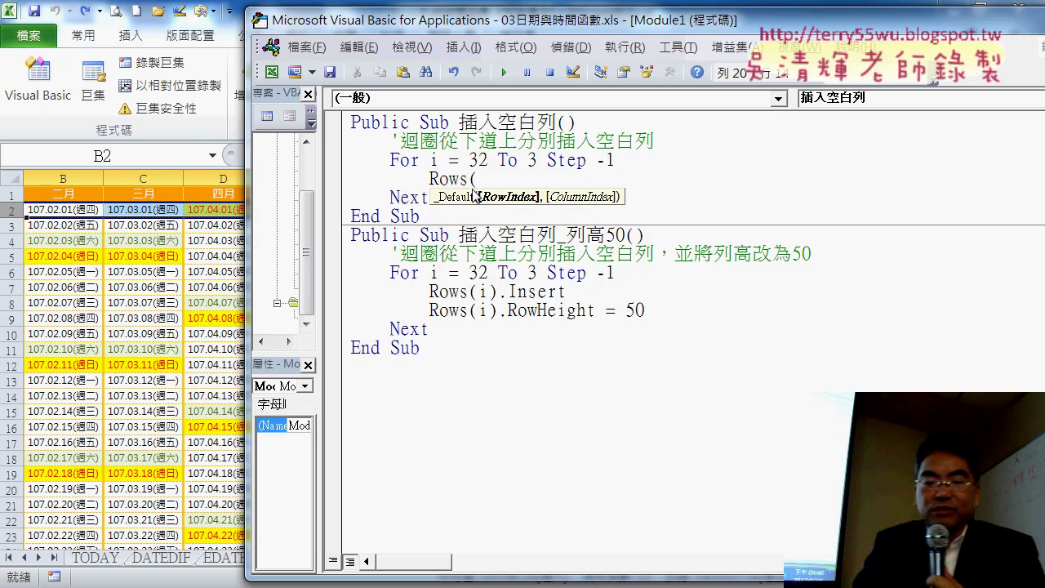
pyautogui.write('i')
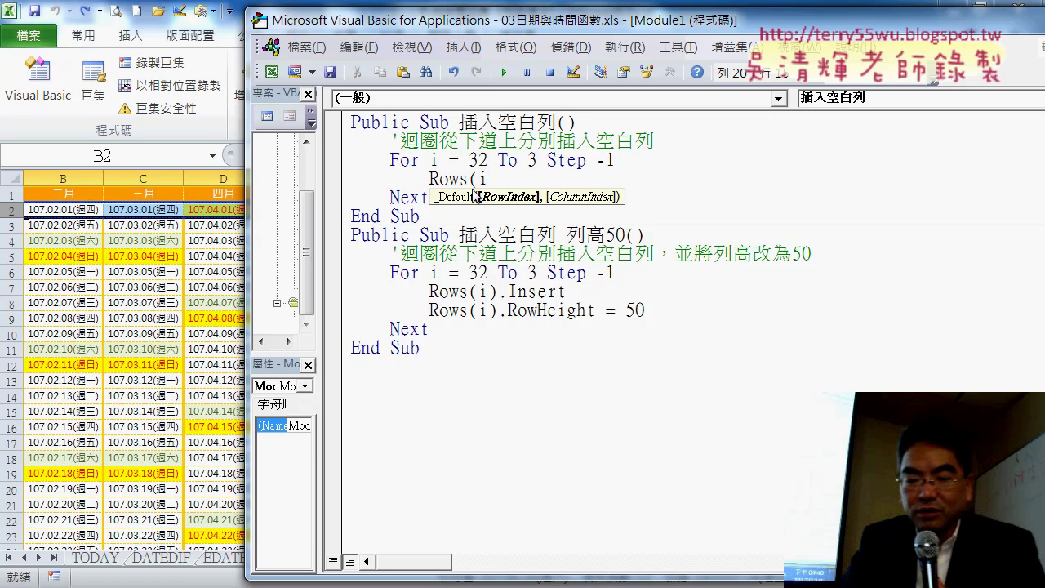
pyautogui.write(')')
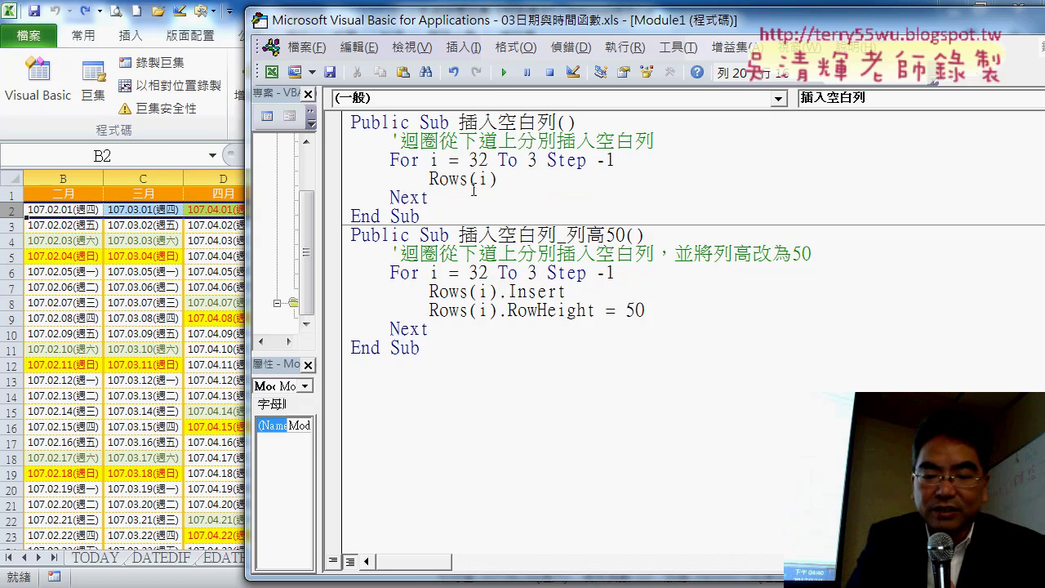
pyautogui.write('.in')
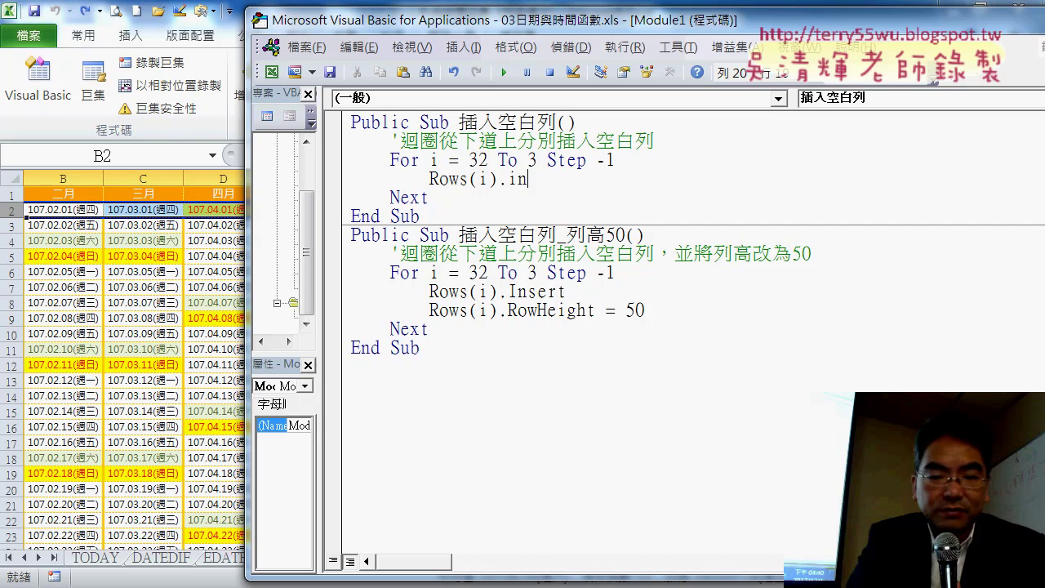
pyautogui.write('sert')
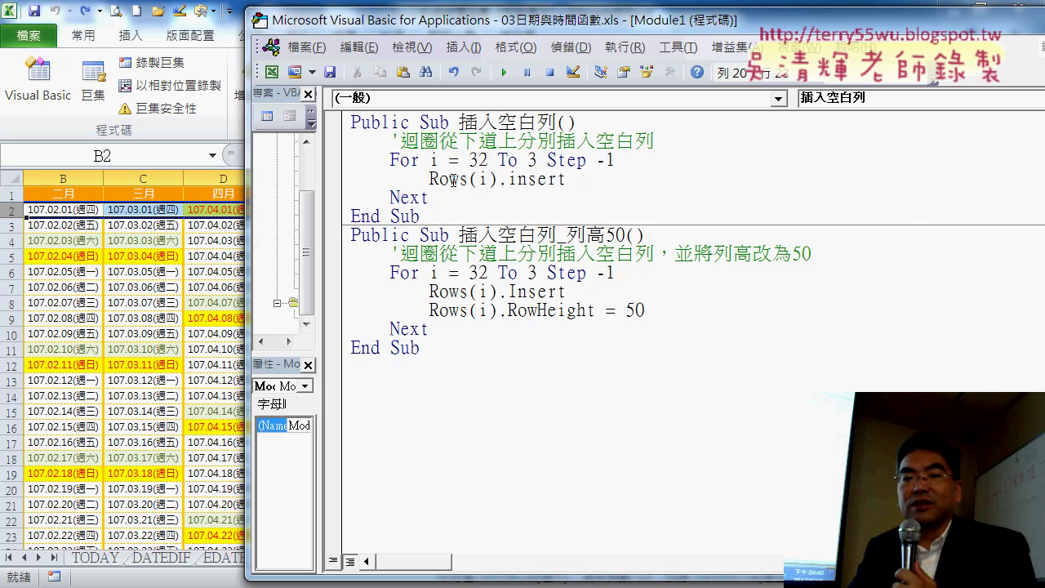
pyautogui.moveTo(420, 215)
pyautogui.mouseDown()
pyautogui.moveTo(349, 150)
pyautogui.moveTo(349, 137)
pyautogui.mouseUp()
pyautogui.moveTo(429, 198); pyautogui.dragTo(364, 162)
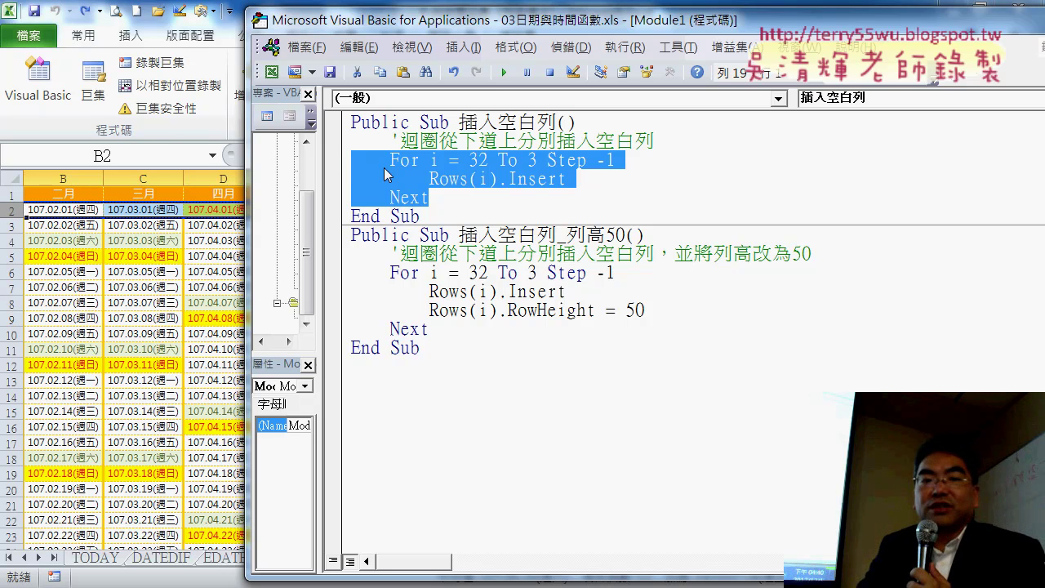
pyautogui.moveTo(383, 23); pyautogui.dragTo(507, 30)
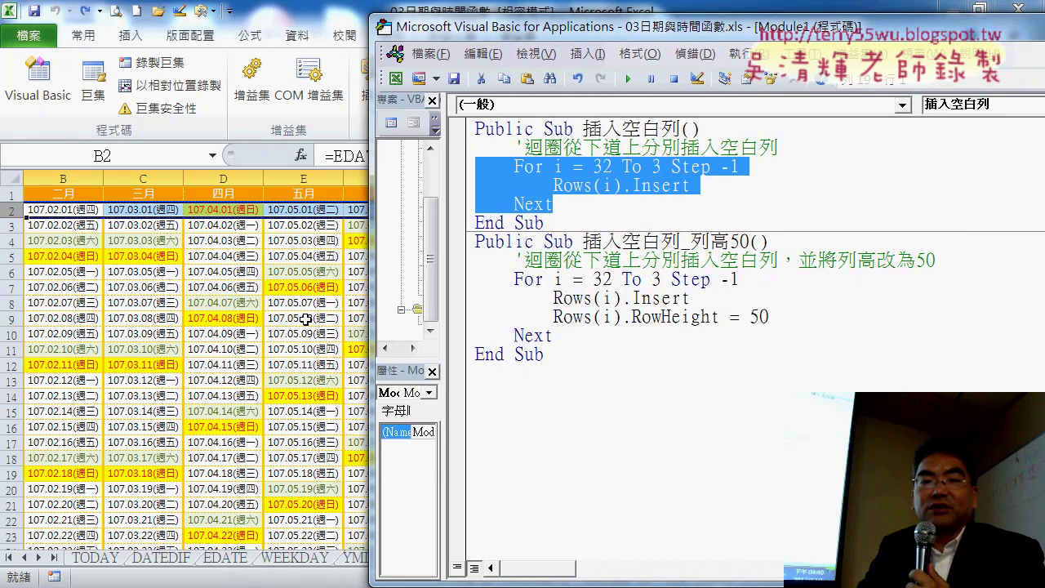
# Step through the 插入空白列 macro with F8 until it inserts a blank row at row 32
pyautogui.click(111, 439)
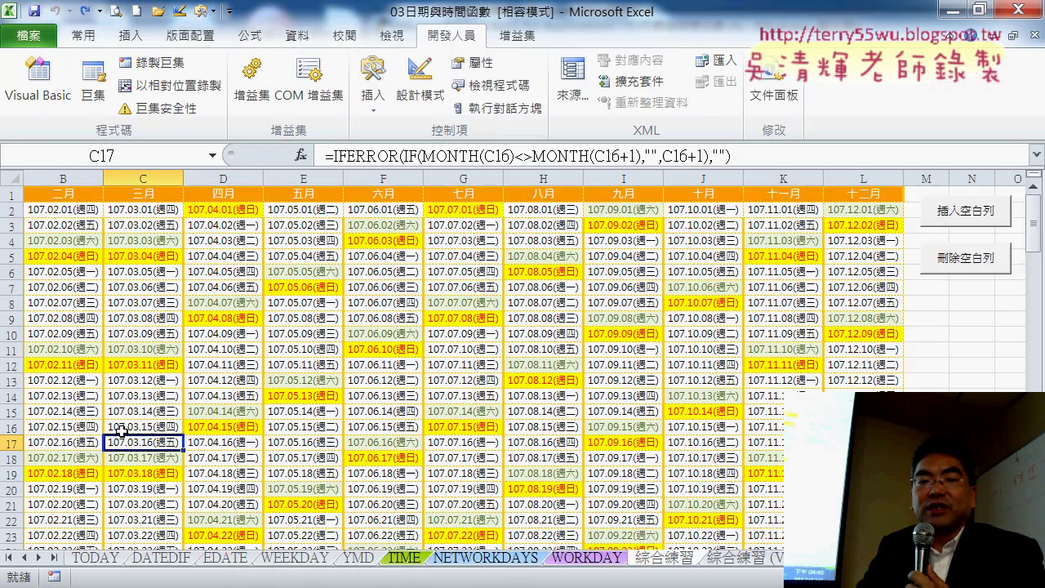
pyautogui.scroll(-5, 118, 429)
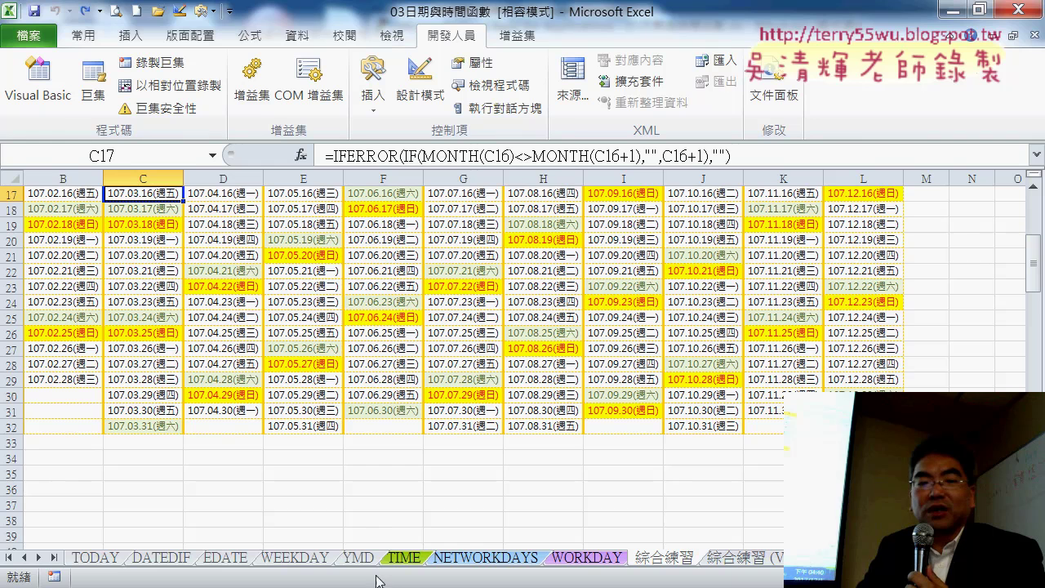
pyautogui.hscroll(-1, 523, 326)
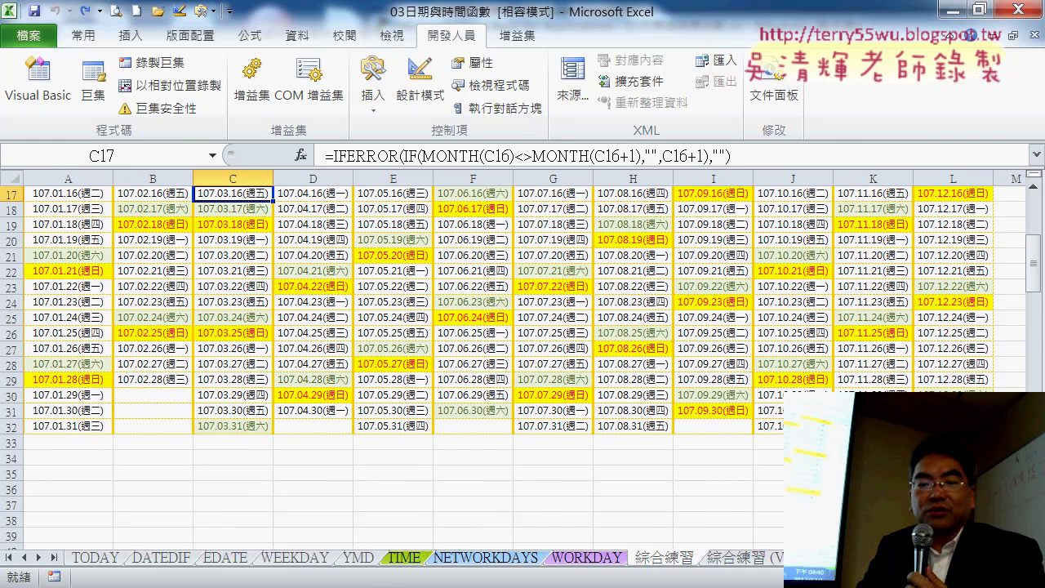
pyautogui.moveTo(373, 577)
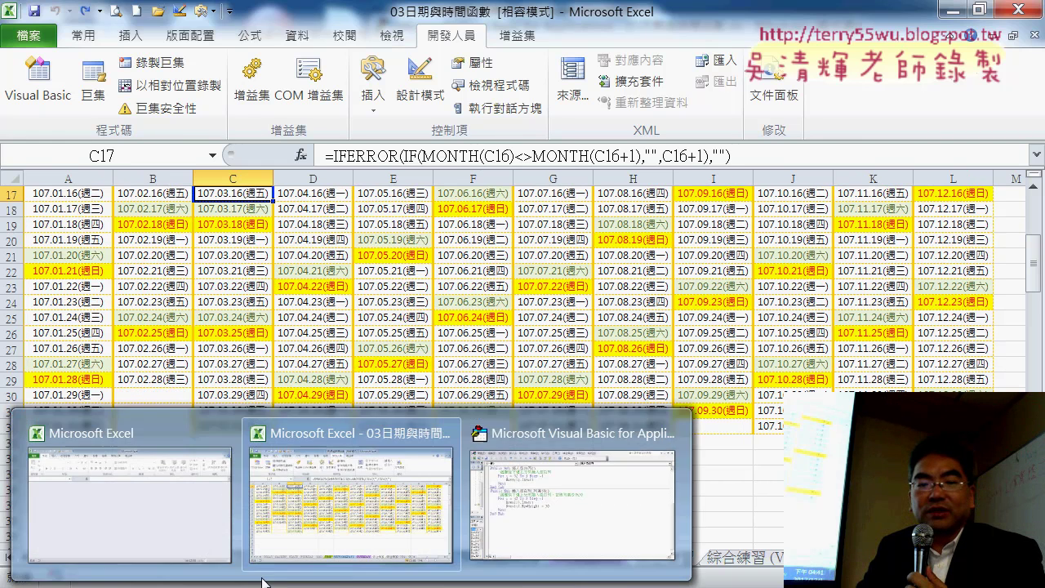
pyautogui.click(567, 498)
pyautogui.click(590, 190)
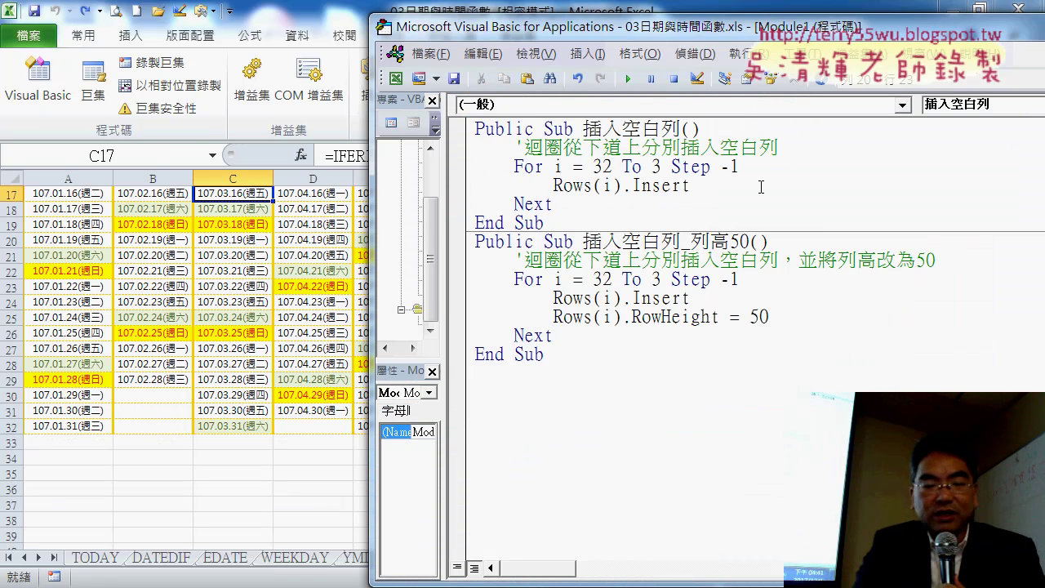
pyautogui.press('F8')
pyautogui.press('F8')
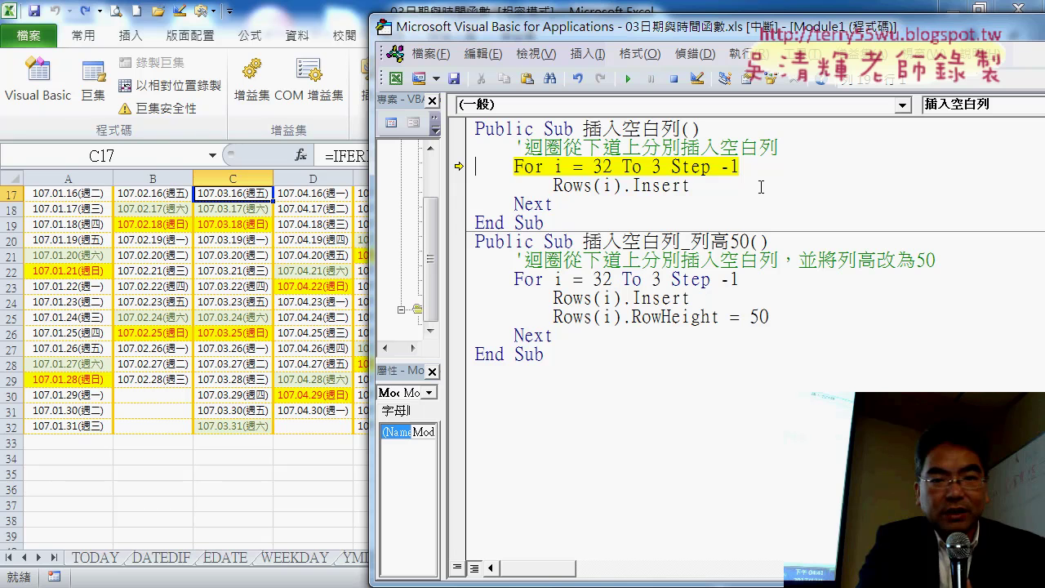
pyautogui.press('F8')
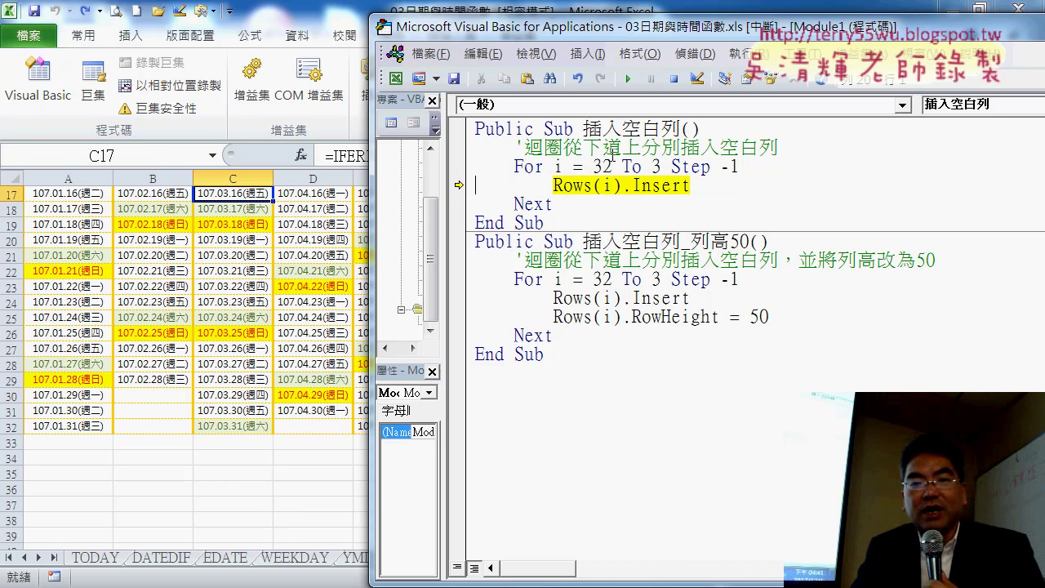
pyautogui.moveTo(558, 167)
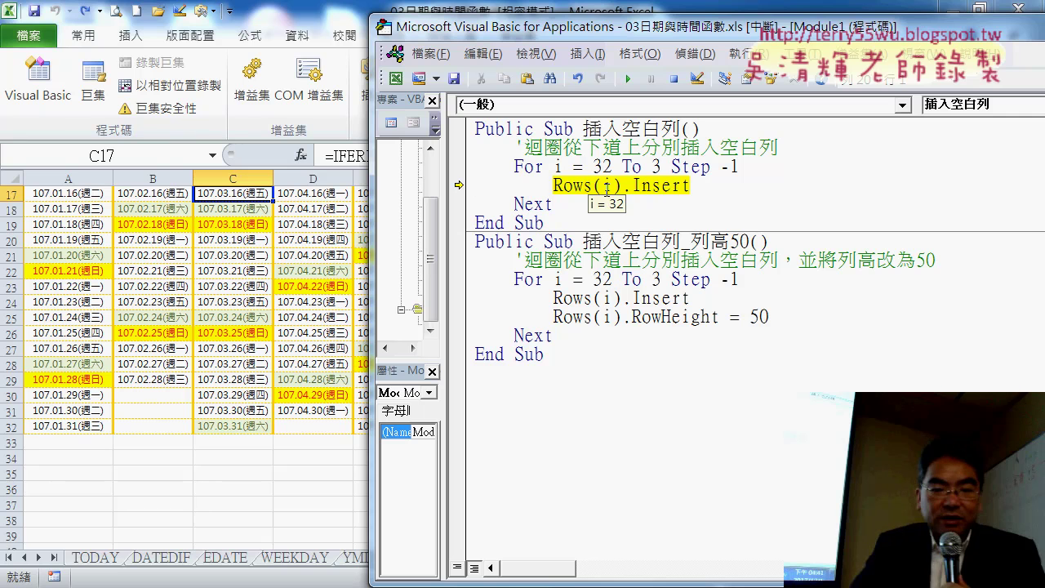
pyautogui.press('F8')
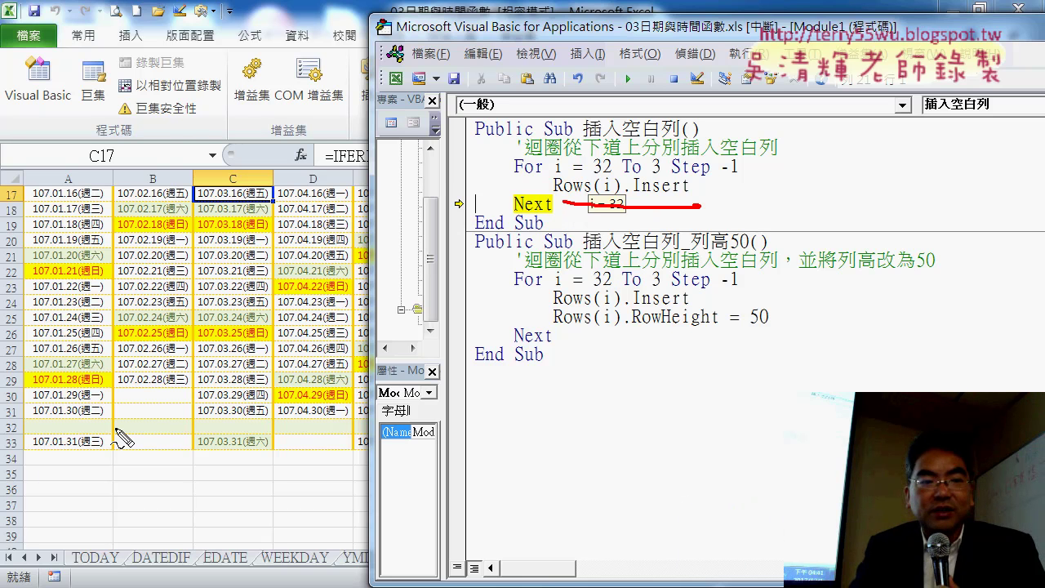
# Step a few more loop passes with F8, then continue the macro to insert all remaining blank rows
pyautogui.moveTo(19, 415); pyautogui.dragTo(22, 434)
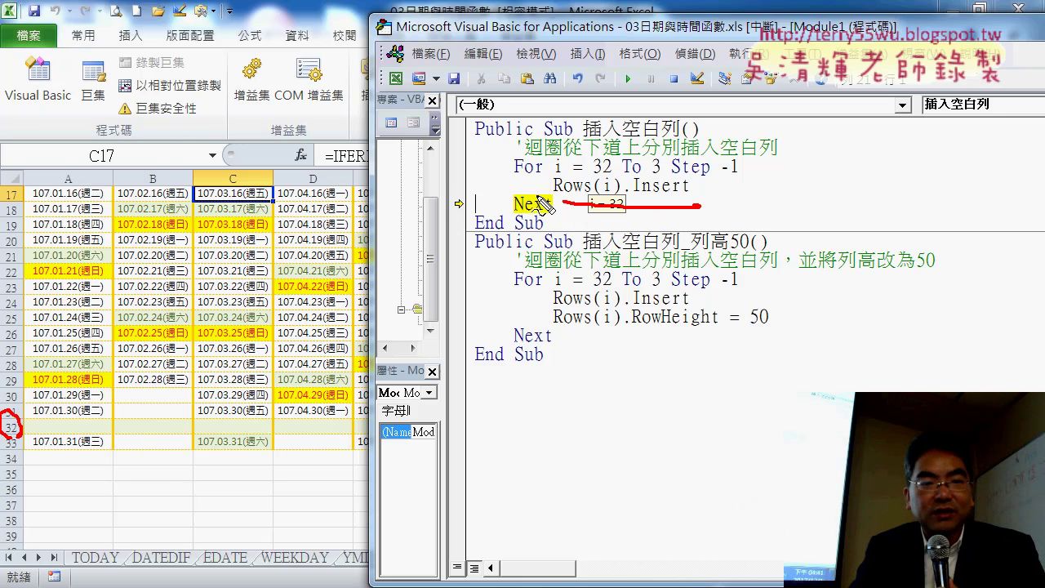
pyautogui.moveTo(514, 181); pyautogui.dragTo(34, 420)
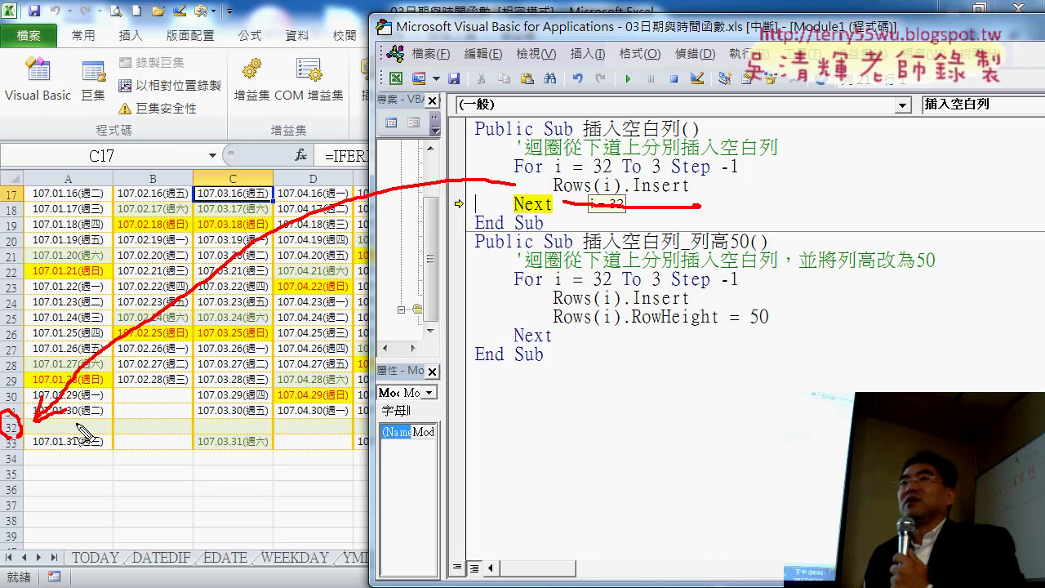
pyautogui.press('Escape')
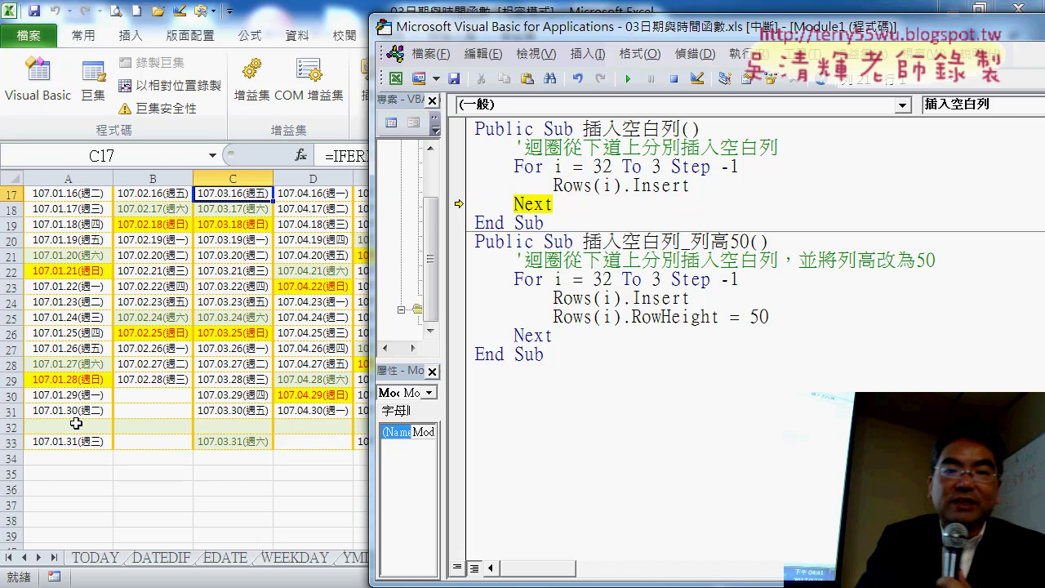
pyautogui.press('F8')
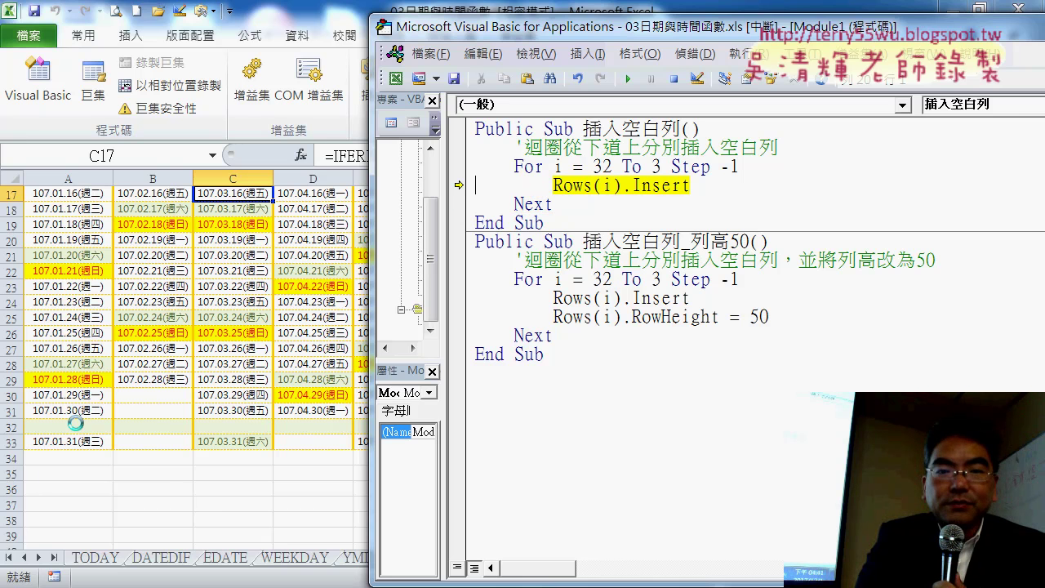
pyautogui.press('F8')
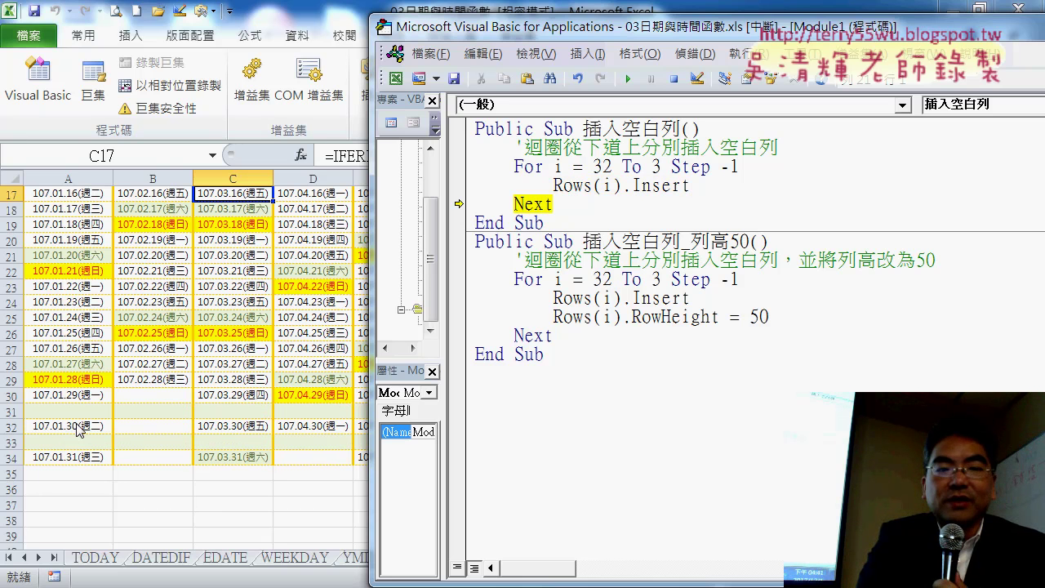
pyautogui.press('F8')
pyautogui.press('F8')
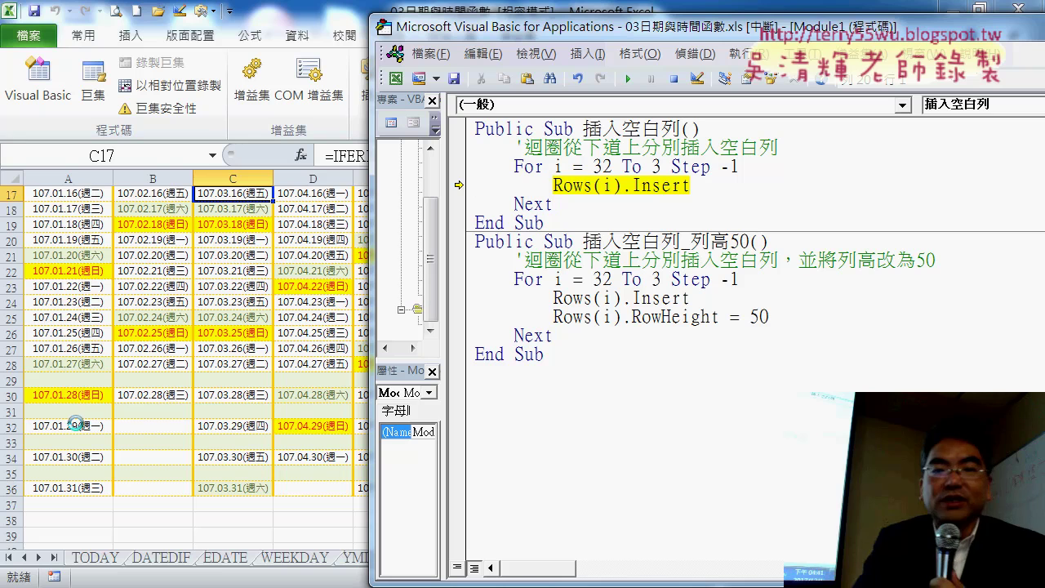
pyautogui.click(627, 78)
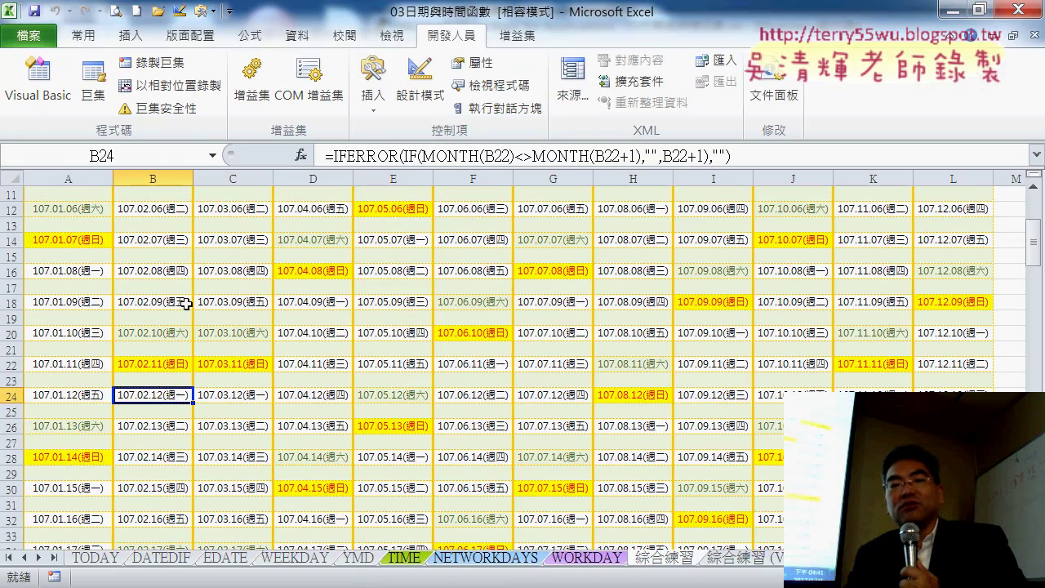
# Scroll to the top and check the date formulas in A4 and A6, plus the 2018/1/1 start in A2
pyautogui.scroll(4, 187, 303)
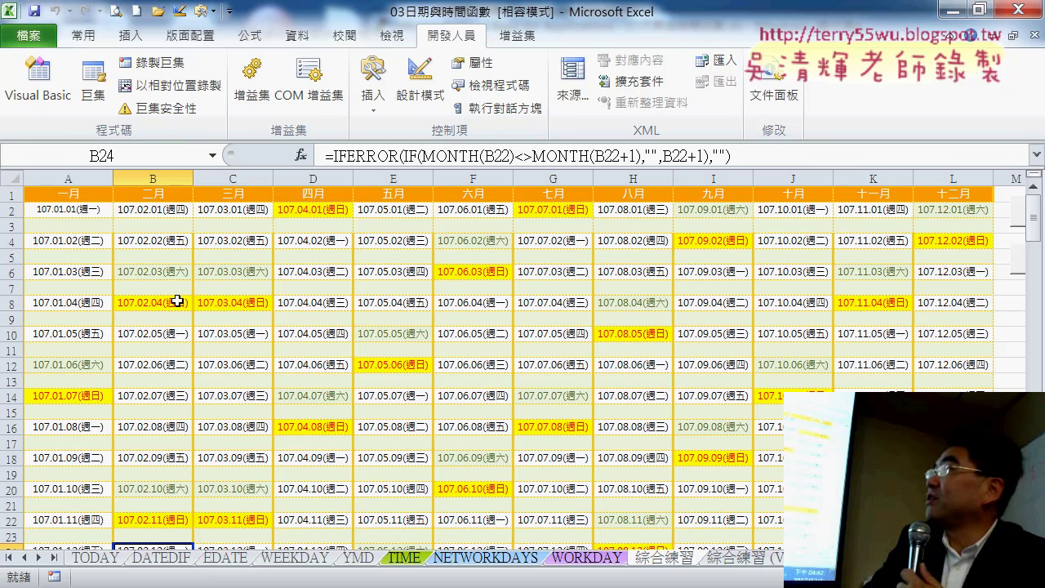
pyautogui.click(85, 242)
pyautogui.click(83, 274)
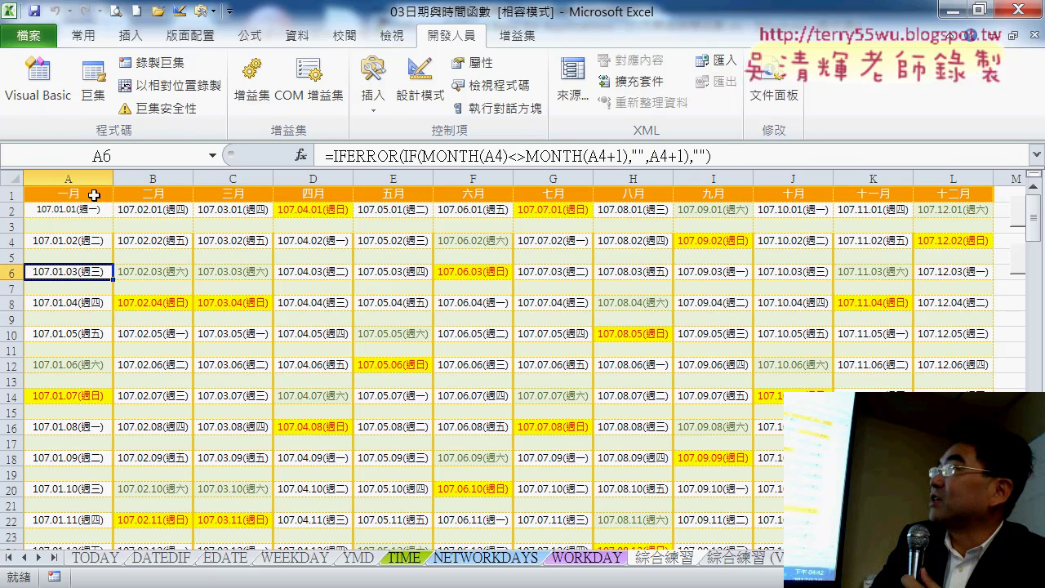
pyautogui.click(82, 210)
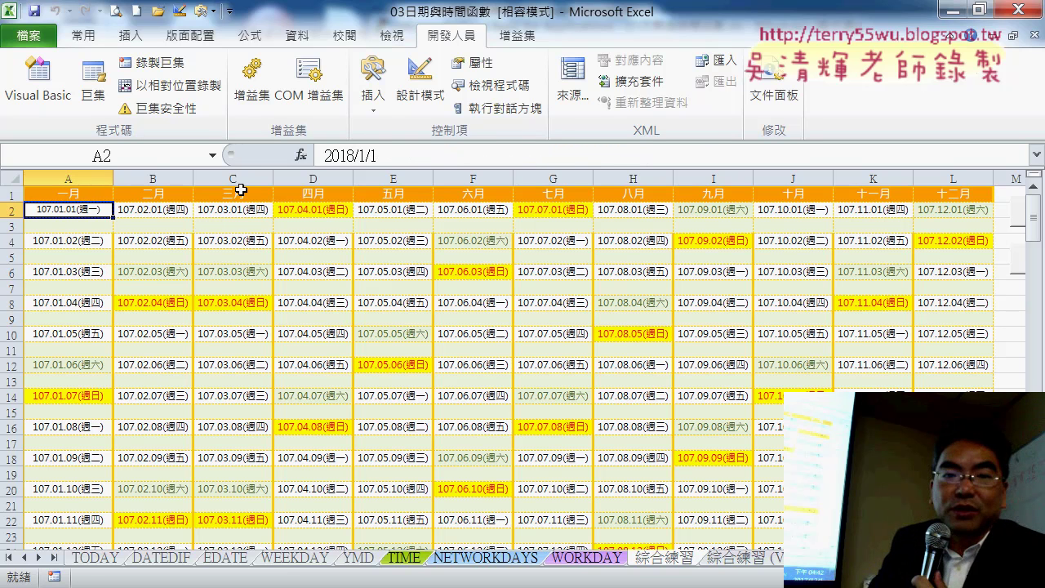
# Edit A2 from 2018/1/1 to 2019/1/1 and scroll through the updated calendar
pyautogui.click(347, 153)
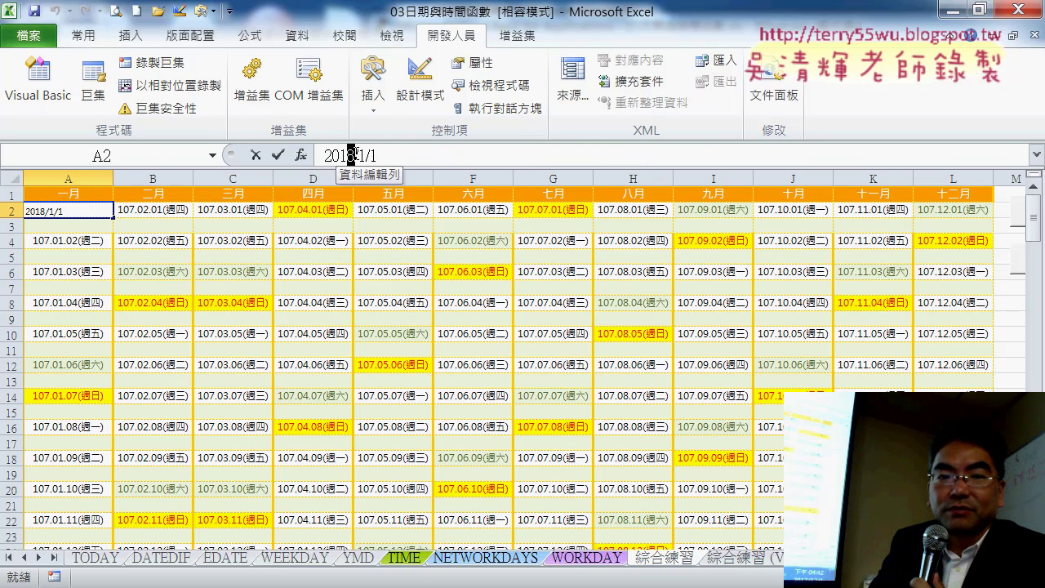
pyautogui.write('9')
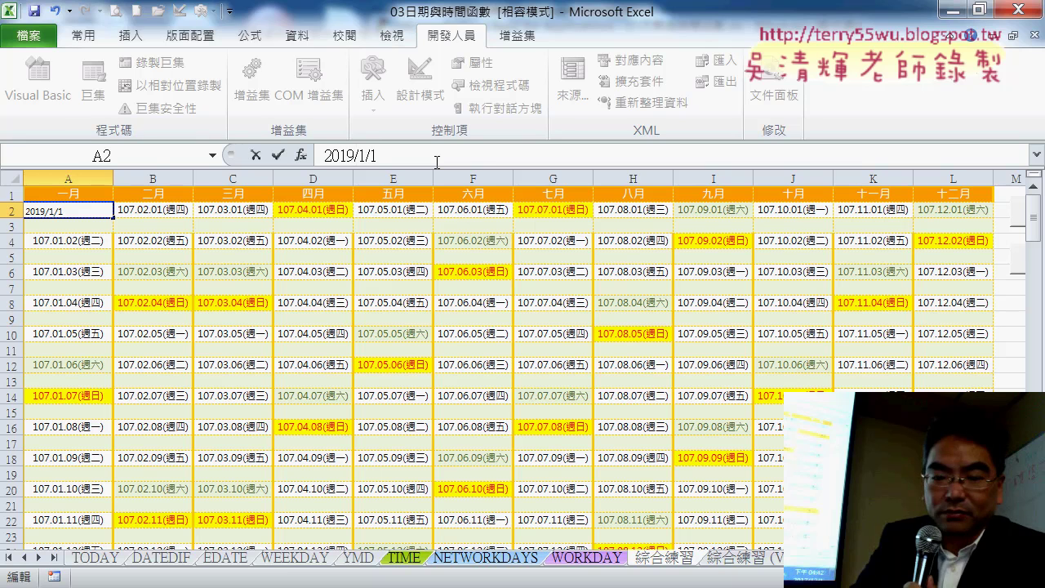
pyautogui.press('Return')
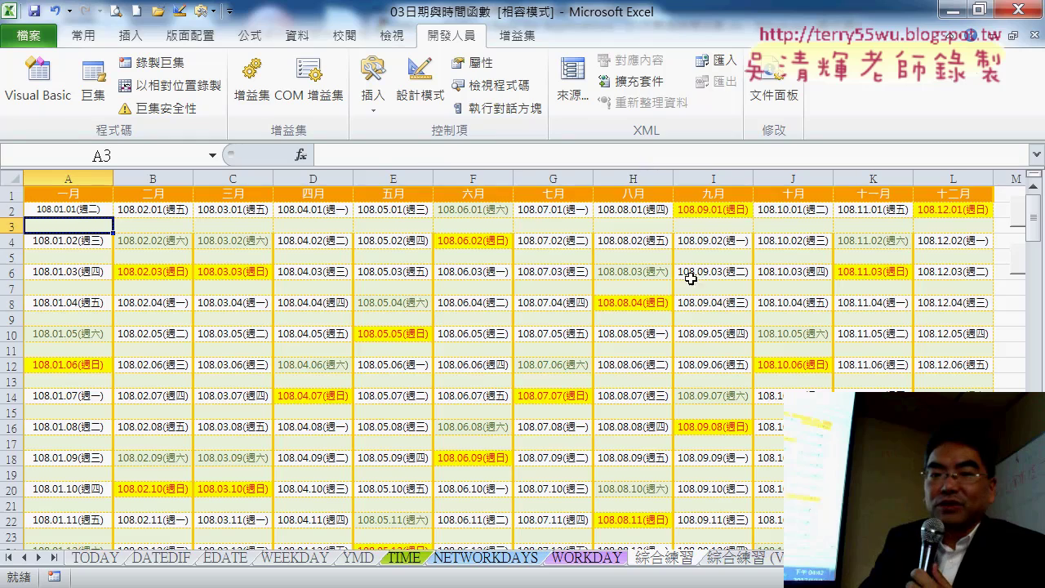
pyautogui.scroll(-5, 691, 282)
pyautogui.scroll(-7, 690, 305)
pyautogui.scroll(-2, 690, 306)
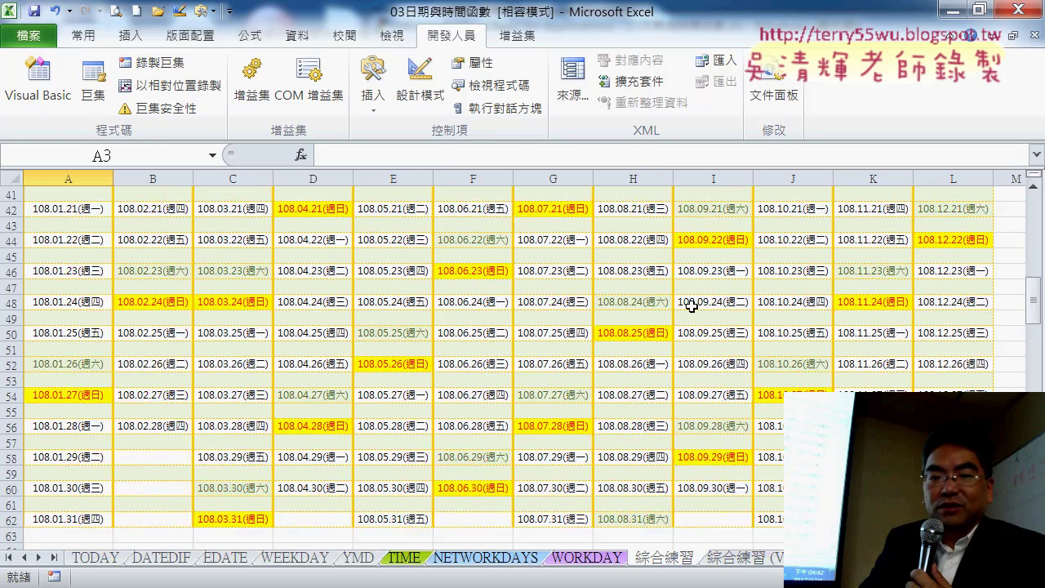
pyautogui.scroll(-2, 691, 305)
pyautogui.scroll(8, 690, 305)
pyautogui.scroll(4, 691, 305)
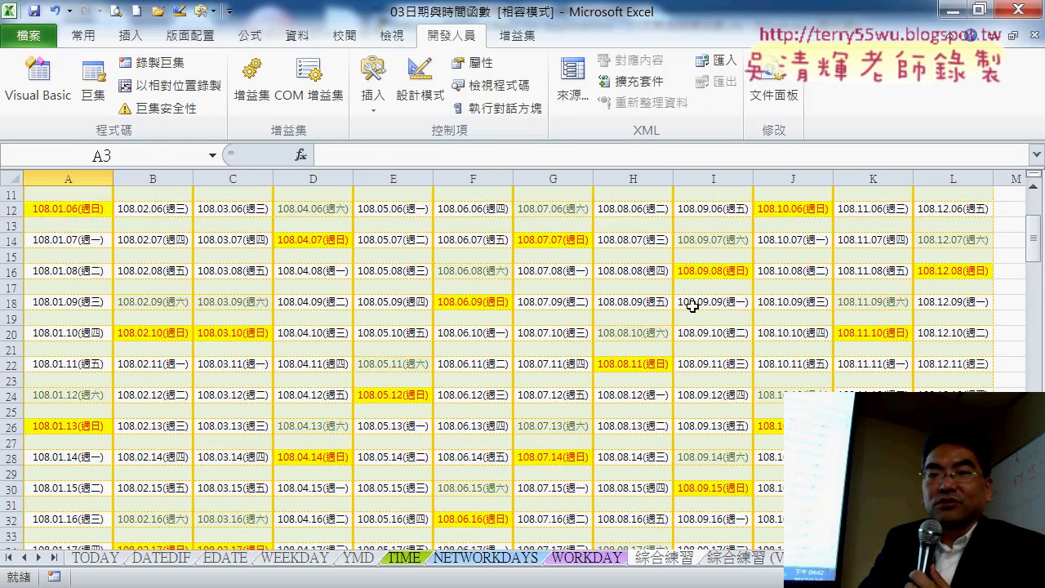
pyautogui.scroll(4, 690, 305)
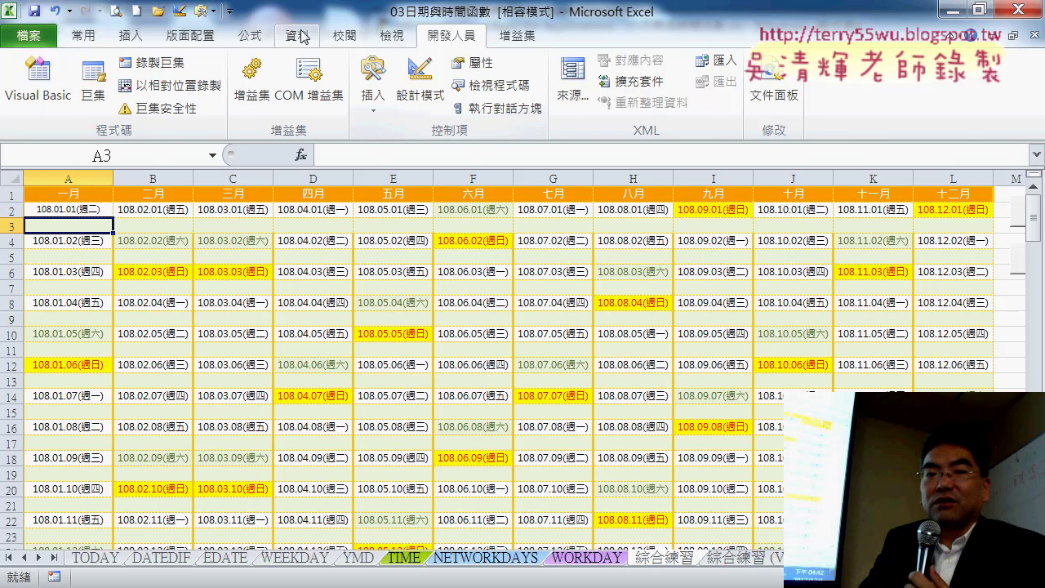
# In the Conditional Formatting Rules Manager, confirm the first WEEKDAY rule applies to A2:L62
pyautogui.click(89, 41)
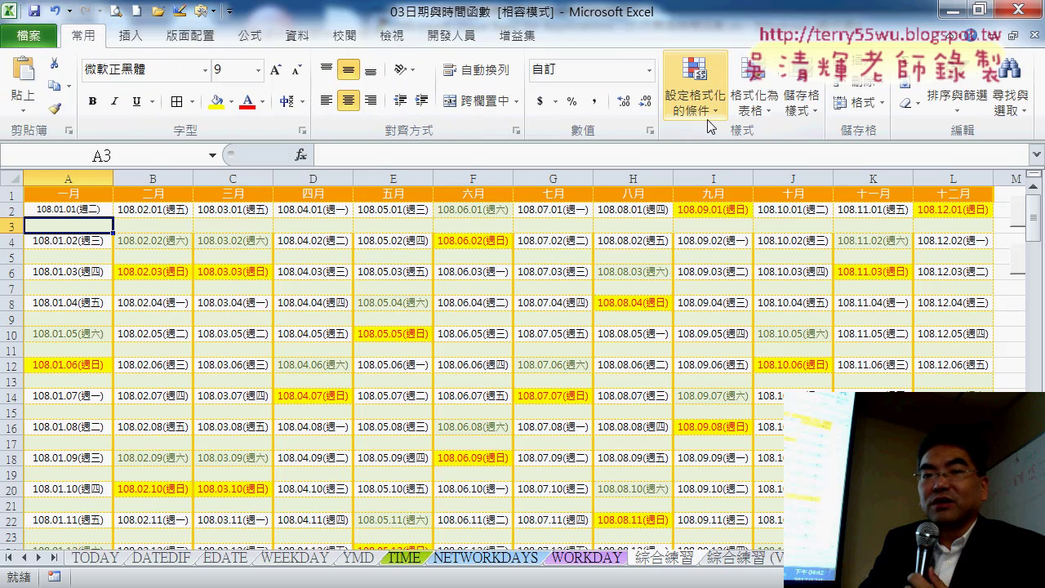
pyautogui.click(694, 86)
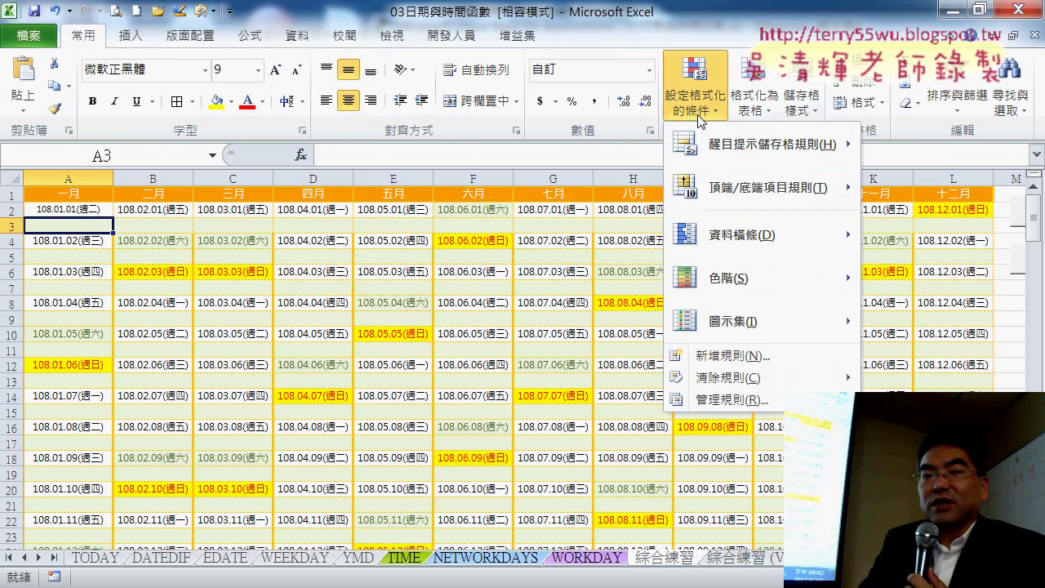
pyautogui.click(742, 400)
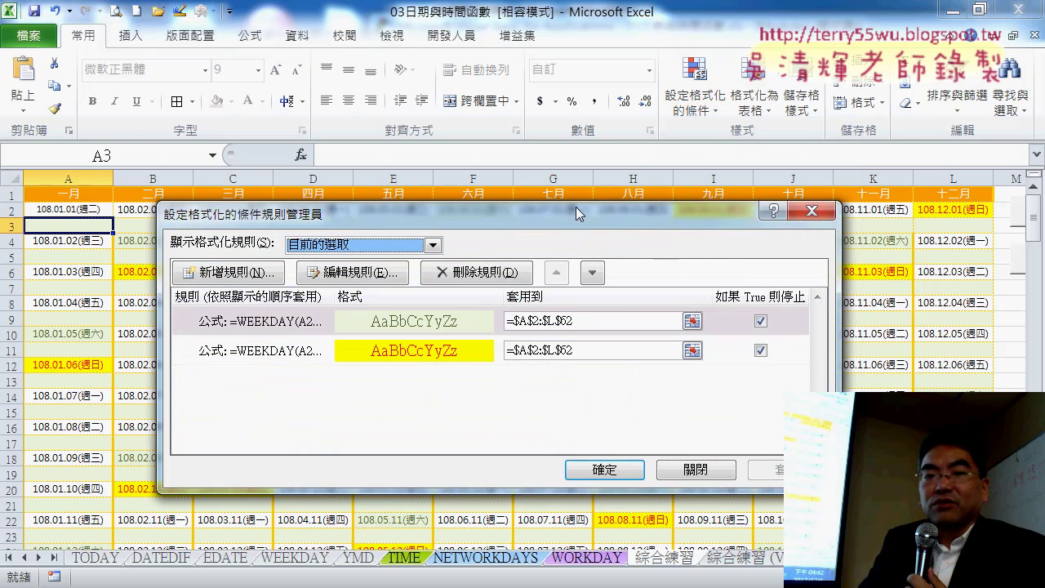
pyautogui.moveTo(576, 206); pyautogui.dragTo(590, 52)
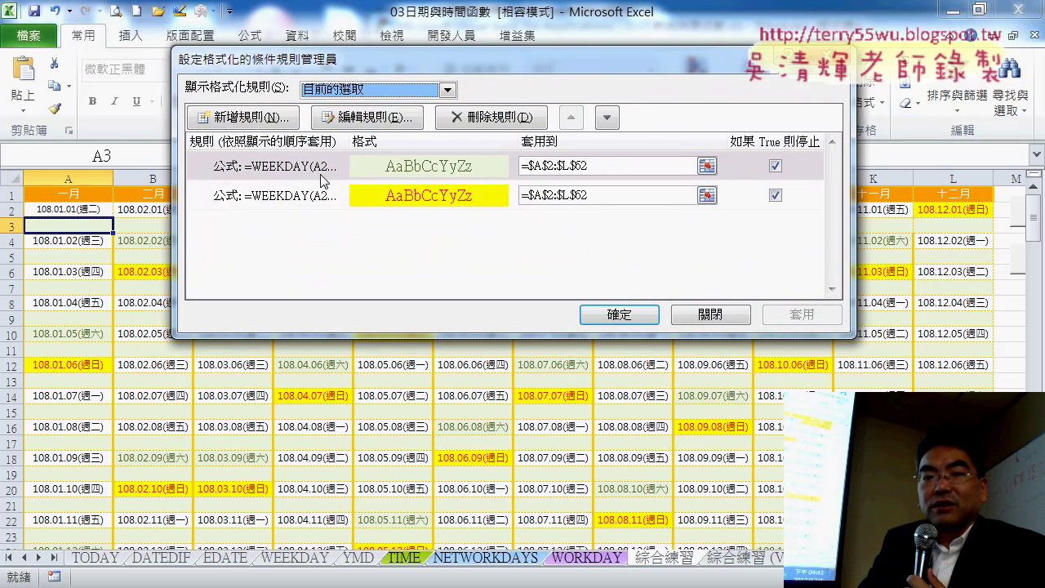
pyautogui.click(293, 170)
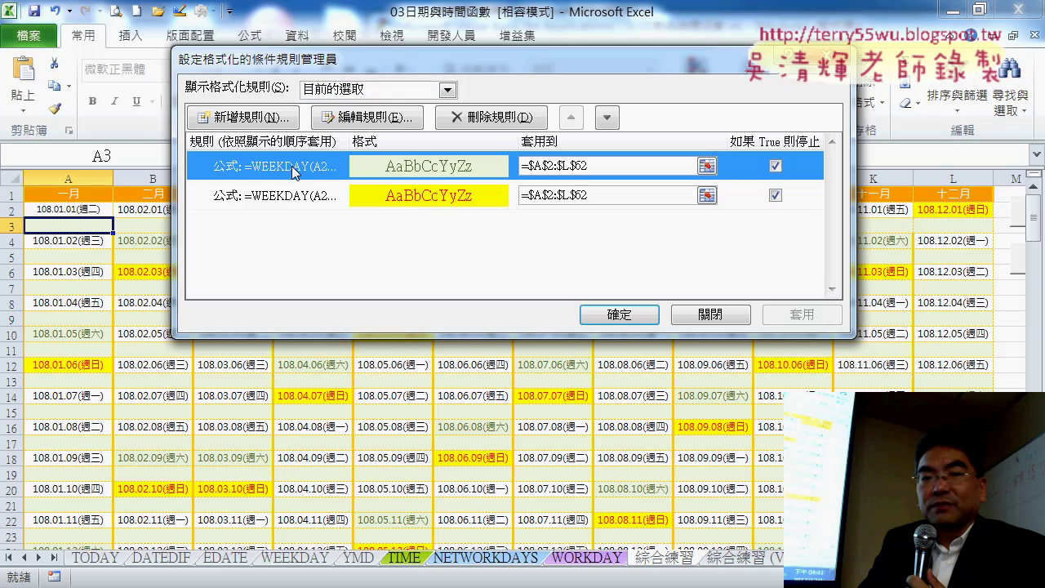
pyautogui.click(594, 165)
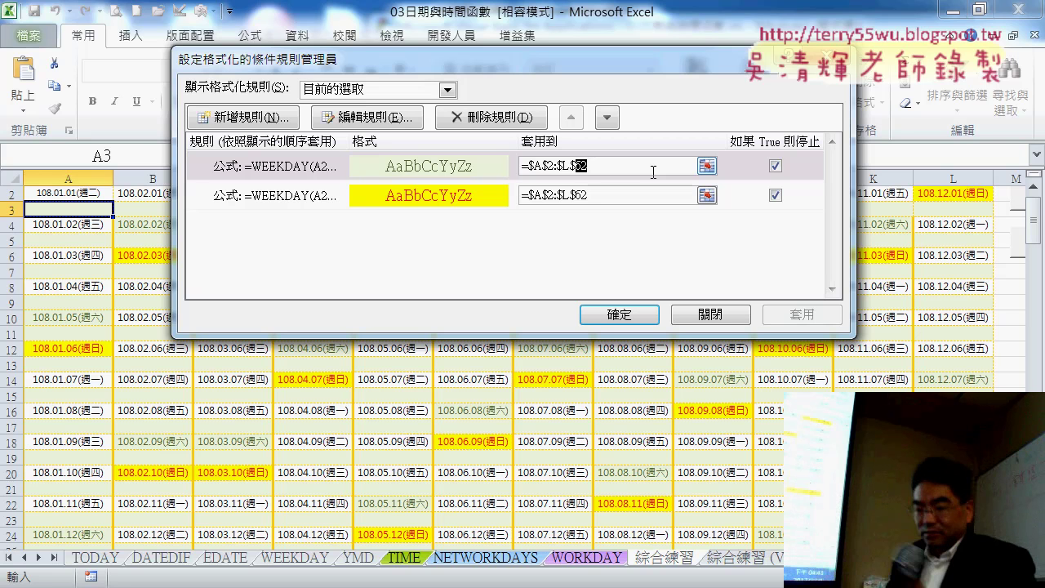
pyautogui.click(653, 172)
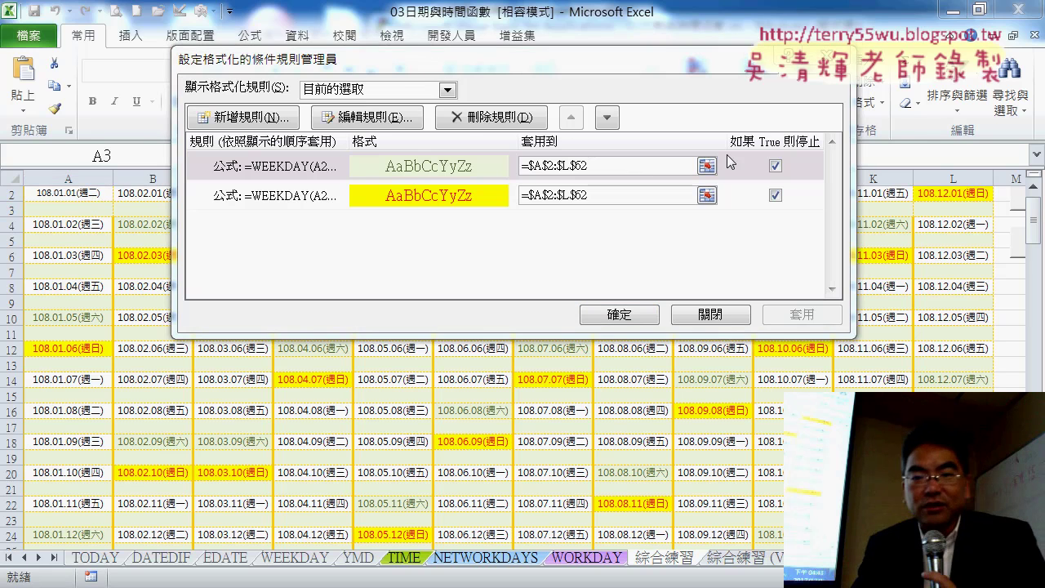
pyautogui.click(732, 317)
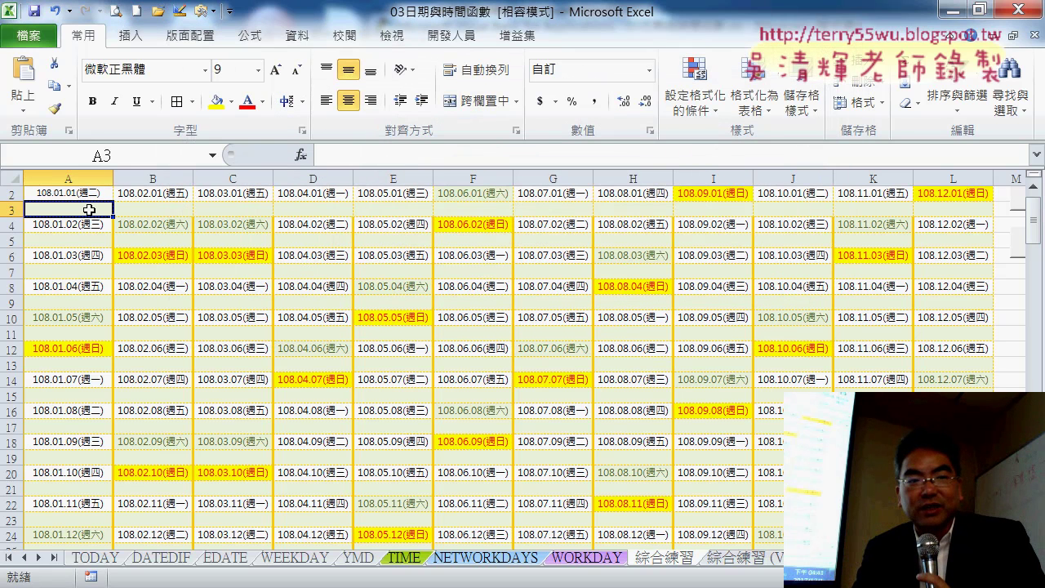
# Select cells in blank row 3, ending on A3, and reopen Conditional Formatting
pyautogui.moveTo(135, 210); pyautogui.dragTo(950, 216)
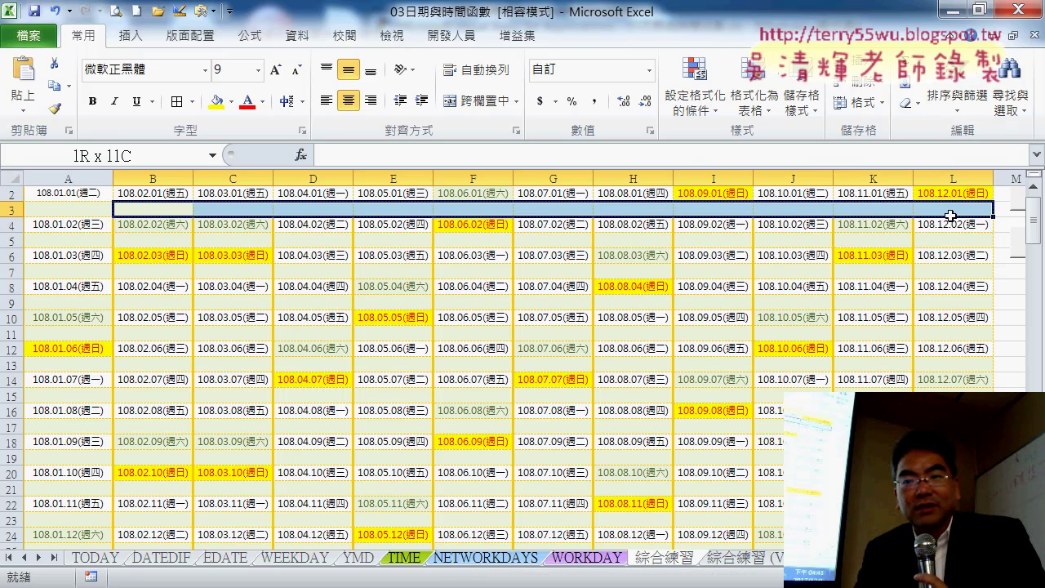
pyautogui.click(72, 209)
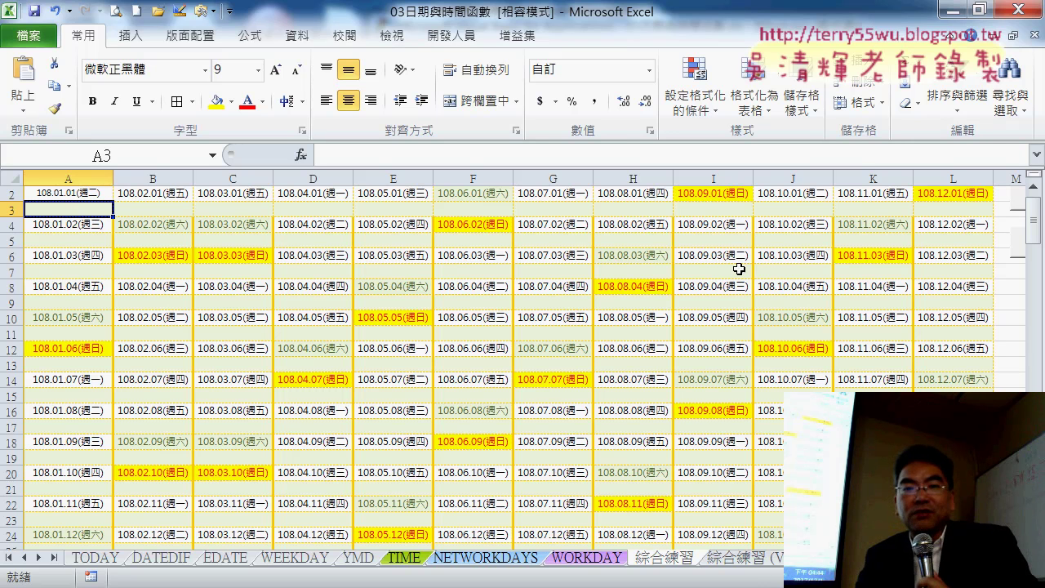
pyautogui.click(691, 97)
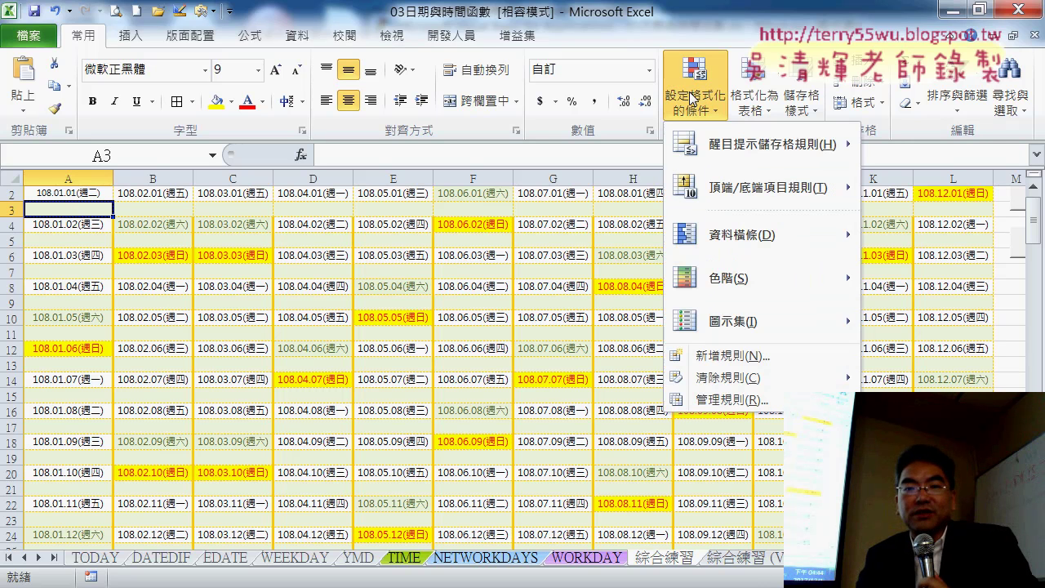
# In the Rules Manager, show This Worksheet's rules and select the first WEEKDAY rule
pyautogui.click(712, 400)
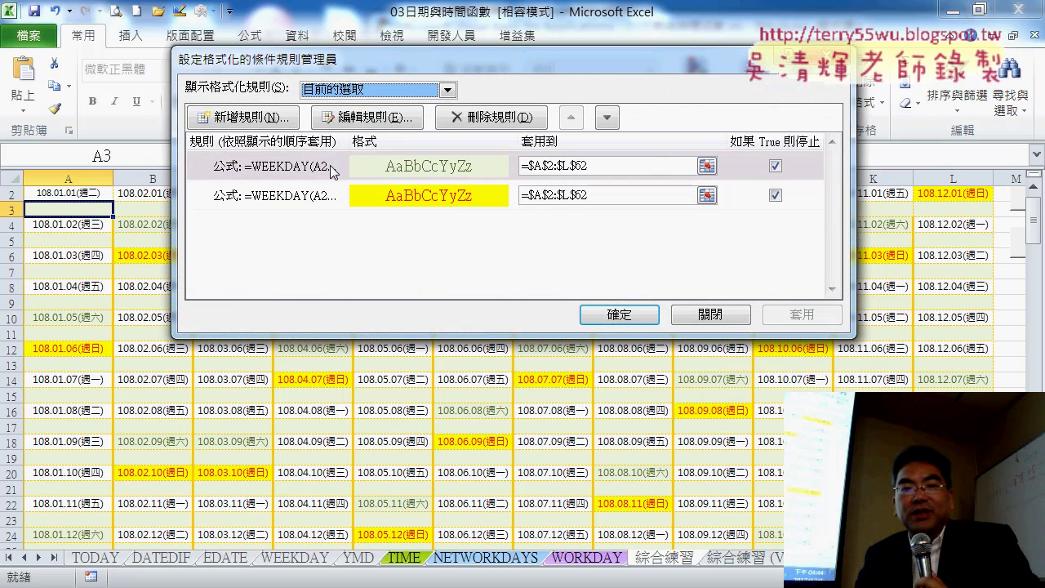
pyautogui.click(335, 170)
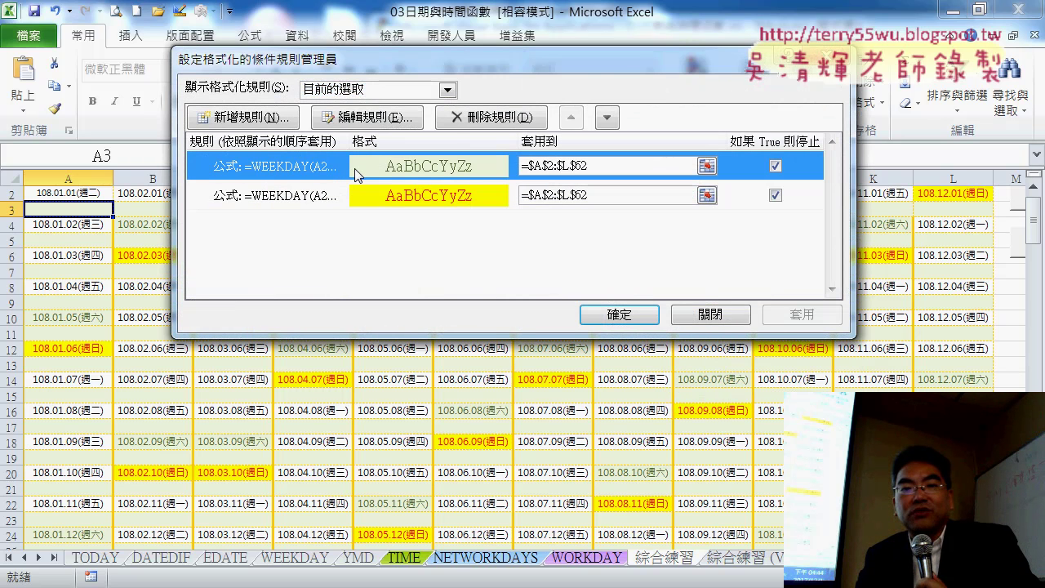
pyautogui.click(380, 89)
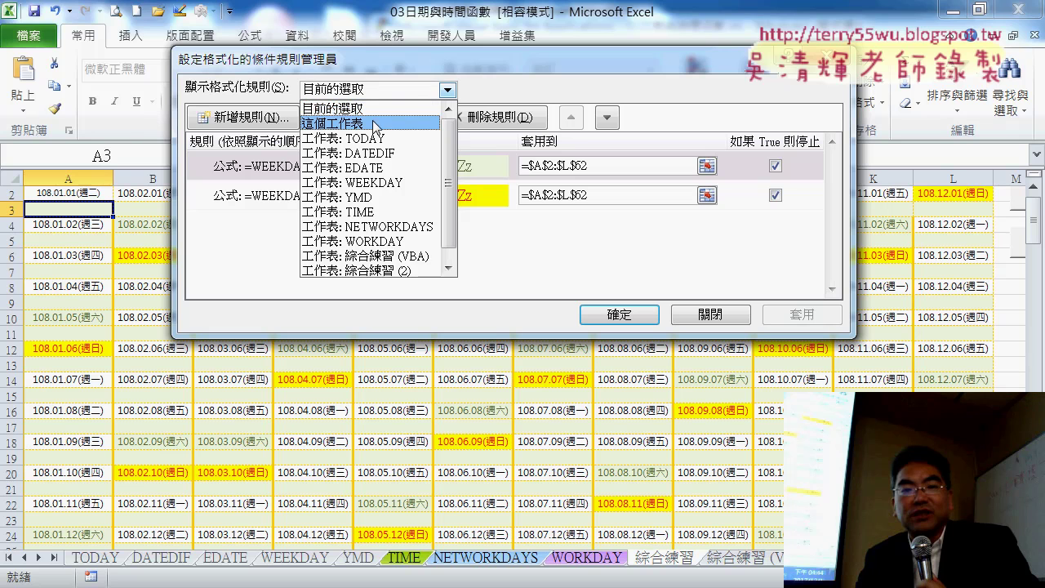
pyautogui.click(377, 123)
pyautogui.click(376, 89)
pyautogui.click(376, 89)
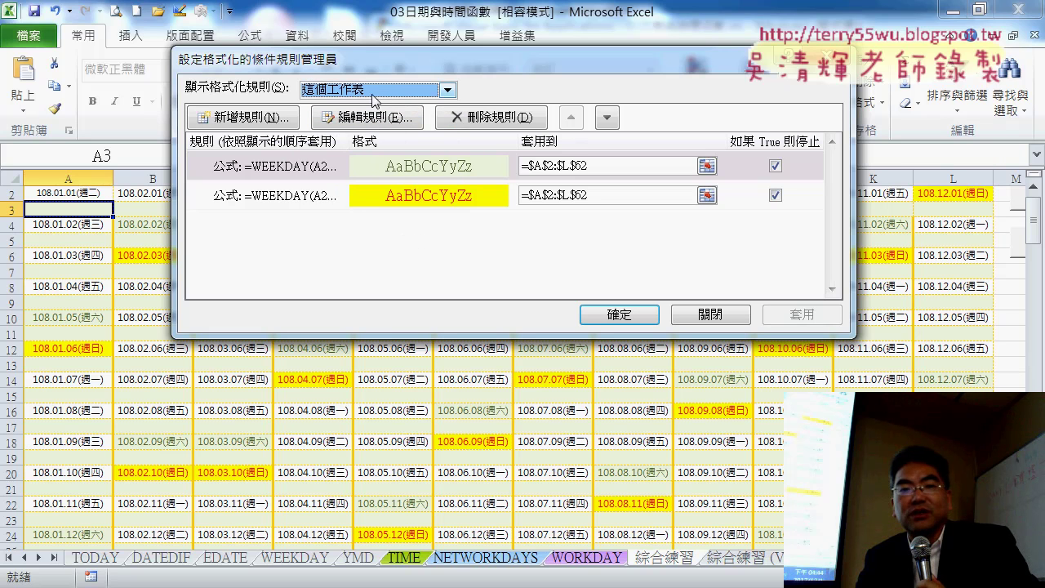
pyautogui.click(400, 168)
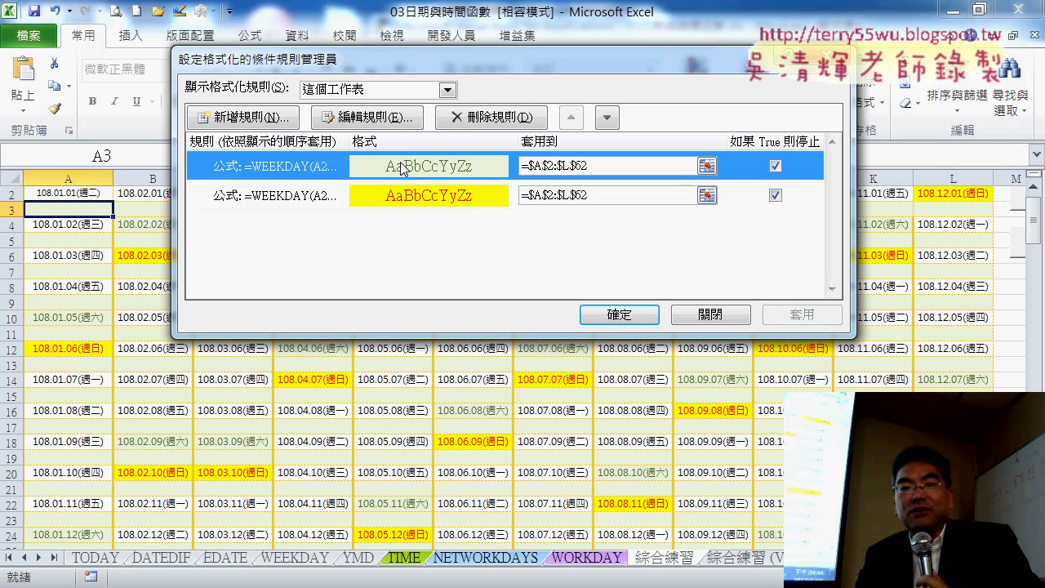
# Open the first WEEKDAY rule for editing and select its =WEEKDAY(A2)=7 formula text
pyautogui.doubleClick(398, 169)
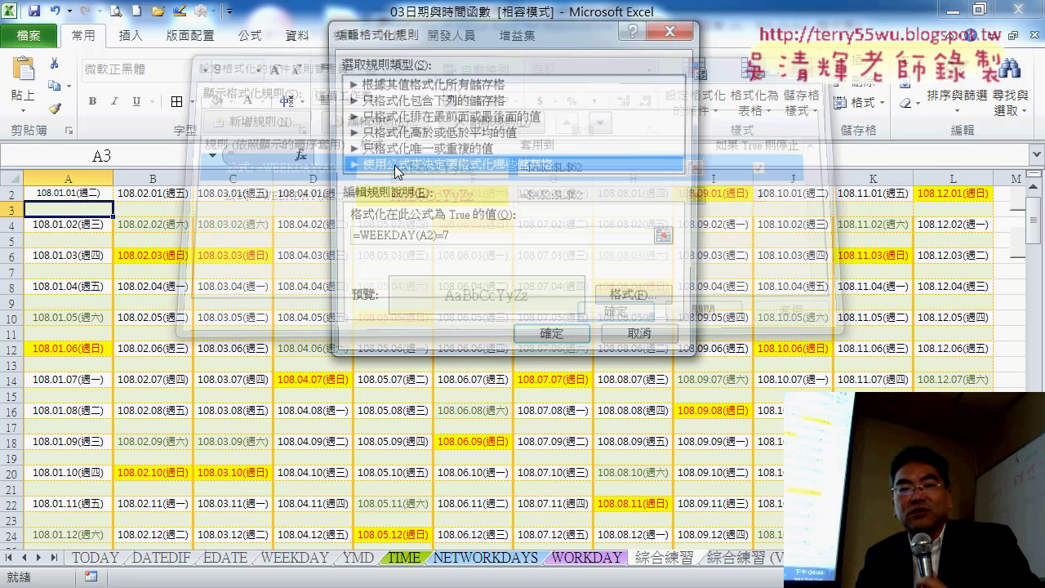
pyautogui.moveTo(359, 238); pyautogui.dragTo(466, 256)
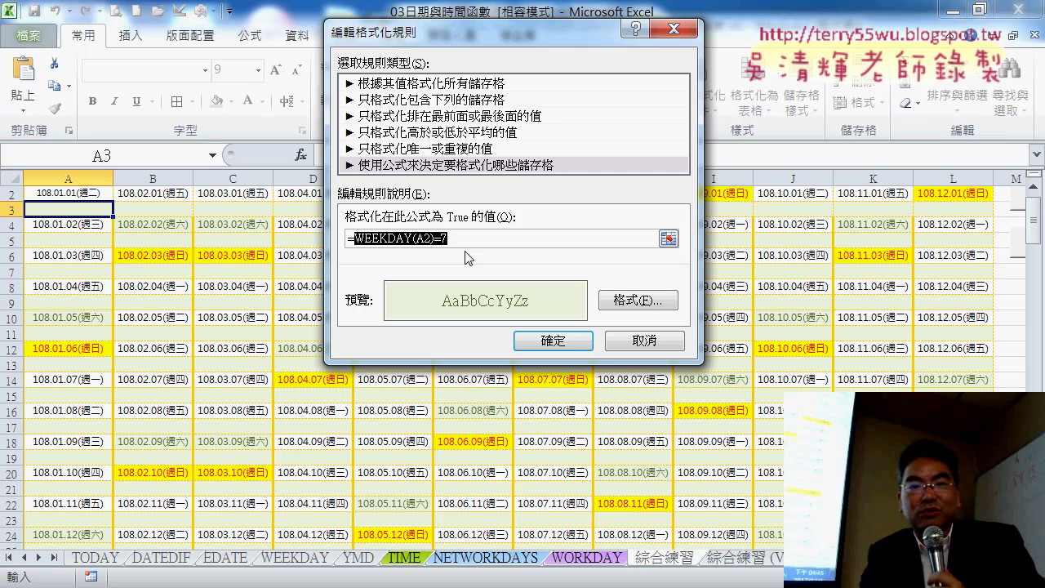
pyautogui.press('Left')
# Discard the accidental =$A$3 change and reopen the rule, placing the cursor after the equals sign
pyautogui.click(467, 257)
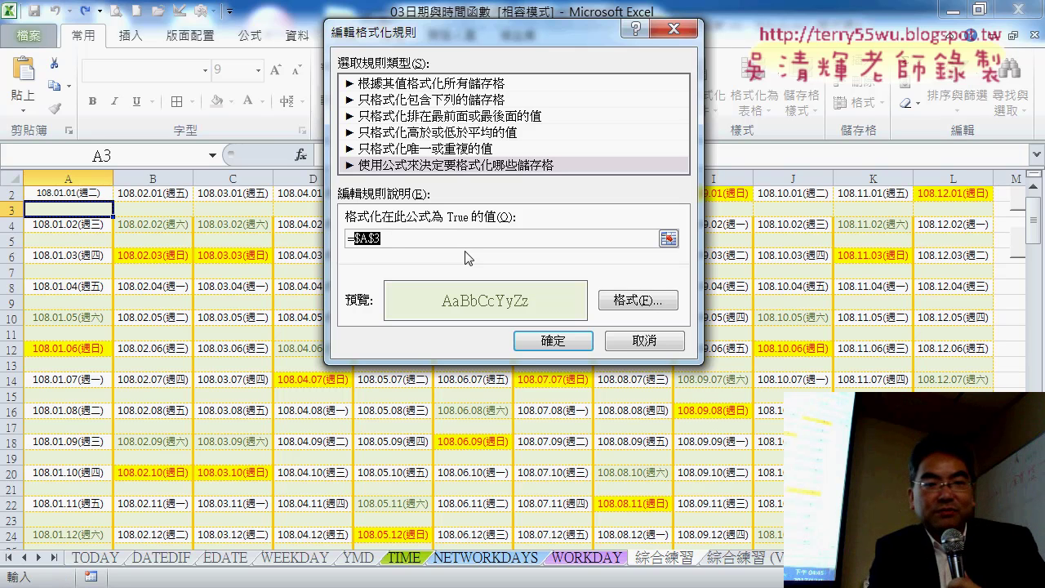
pyautogui.click(650, 338)
pyautogui.doubleClick(319, 167)
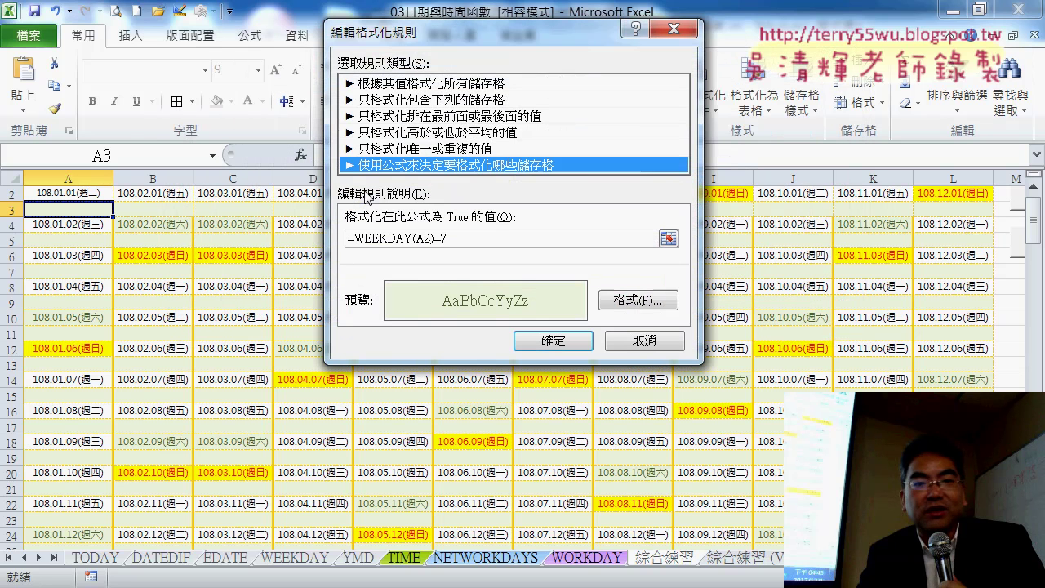
pyautogui.click(356, 239)
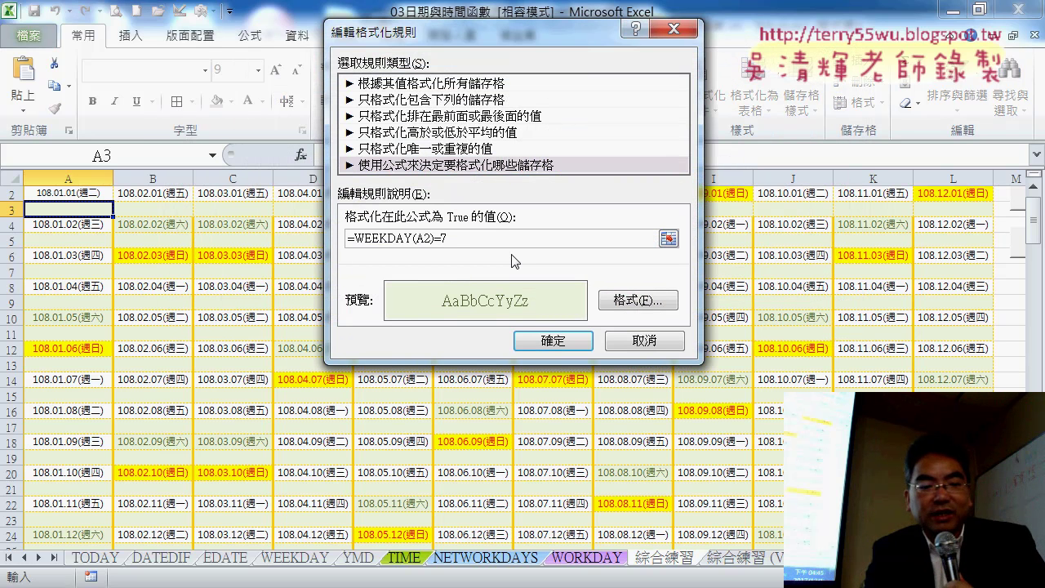
# Rewrite the Saturday rule as =AND(WEEKDAY(A2)=7,A2<>"") and apply it from the Rules Manager
pyautogui.write('an')
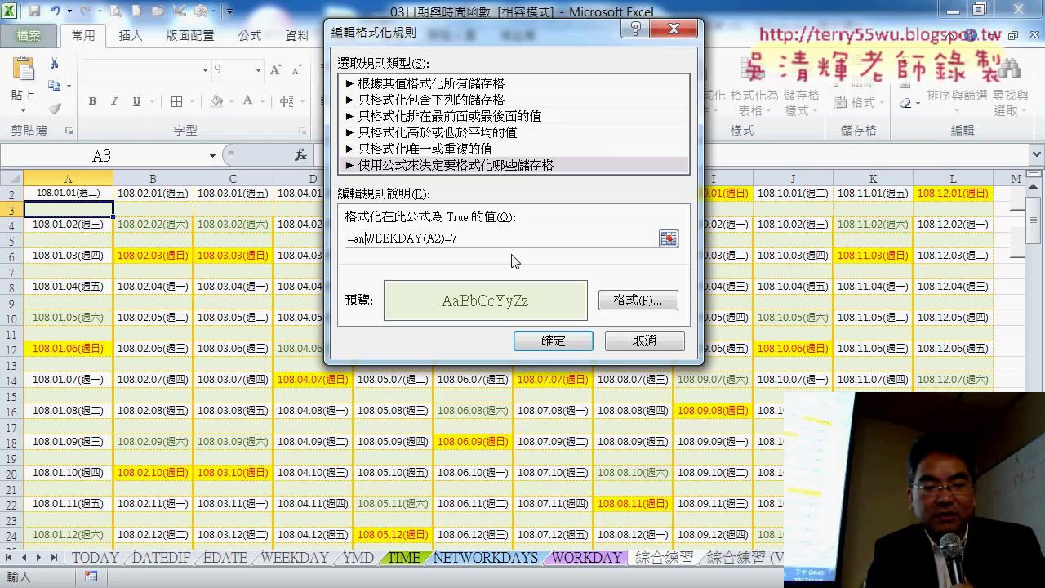
pyautogui.write('d(')
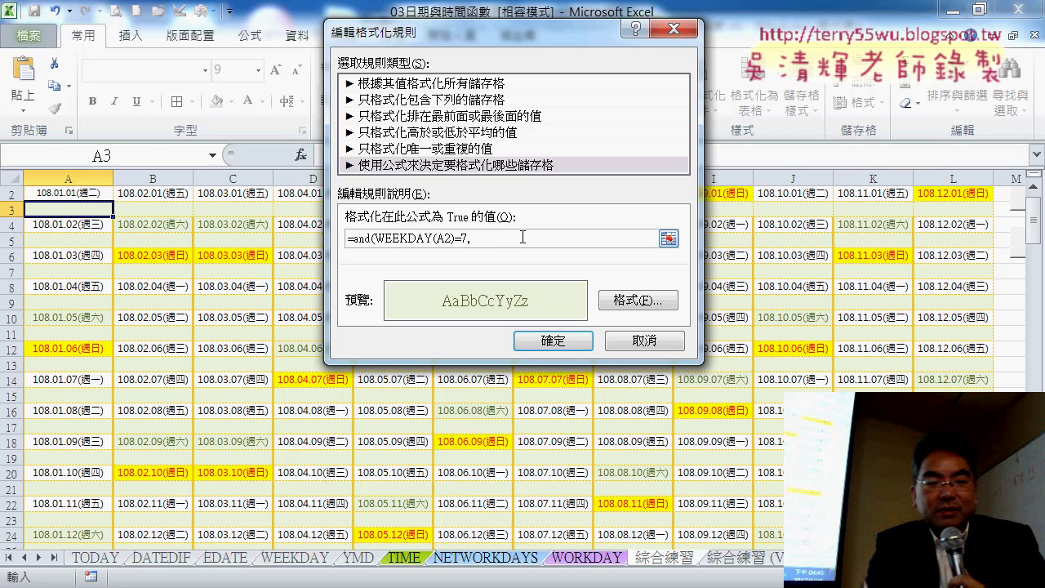
pyautogui.write('A2')
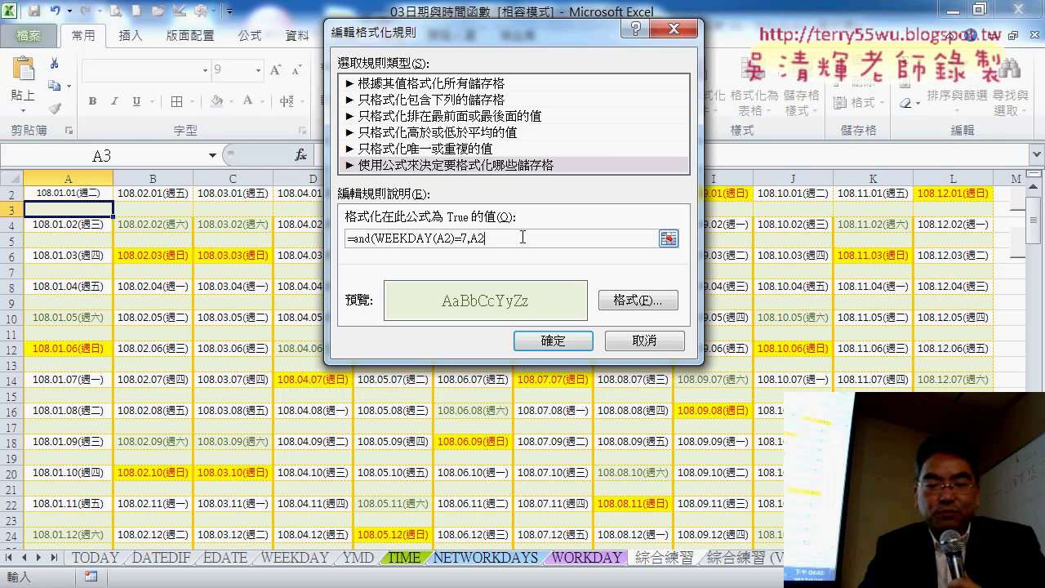
pyautogui.write('>')
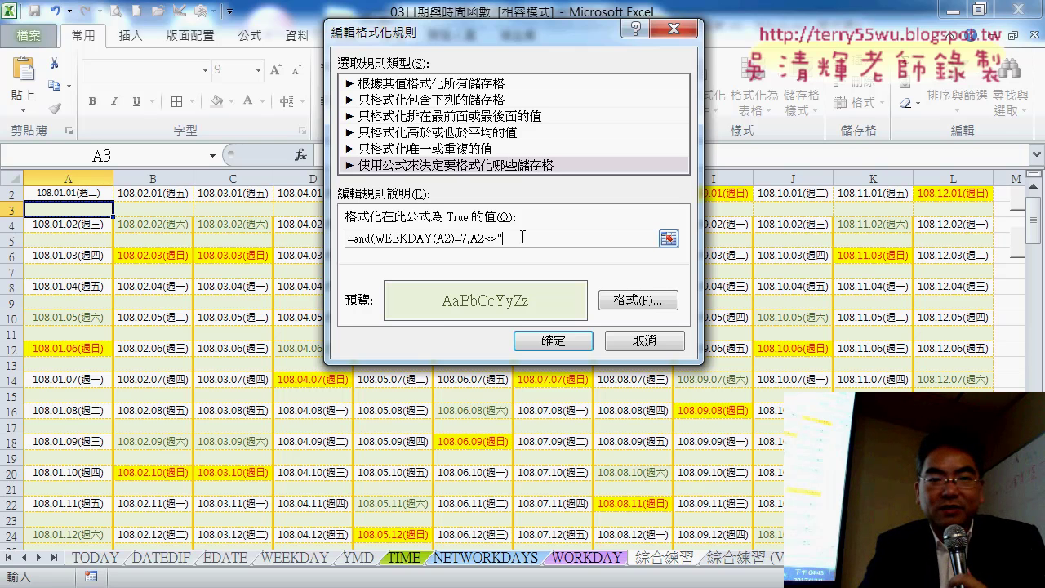
pyautogui.write('"')
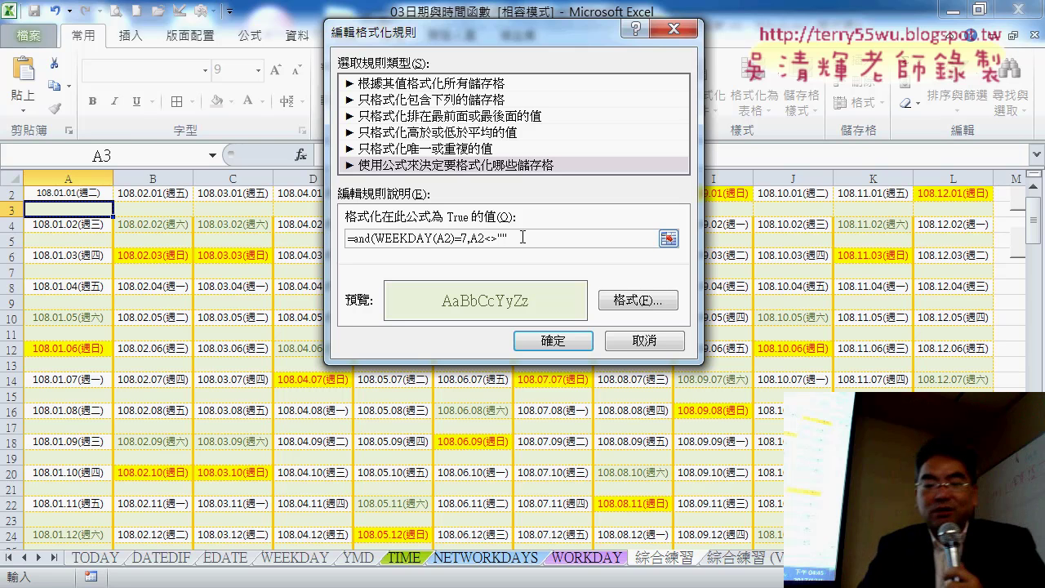
pyautogui.write(')')
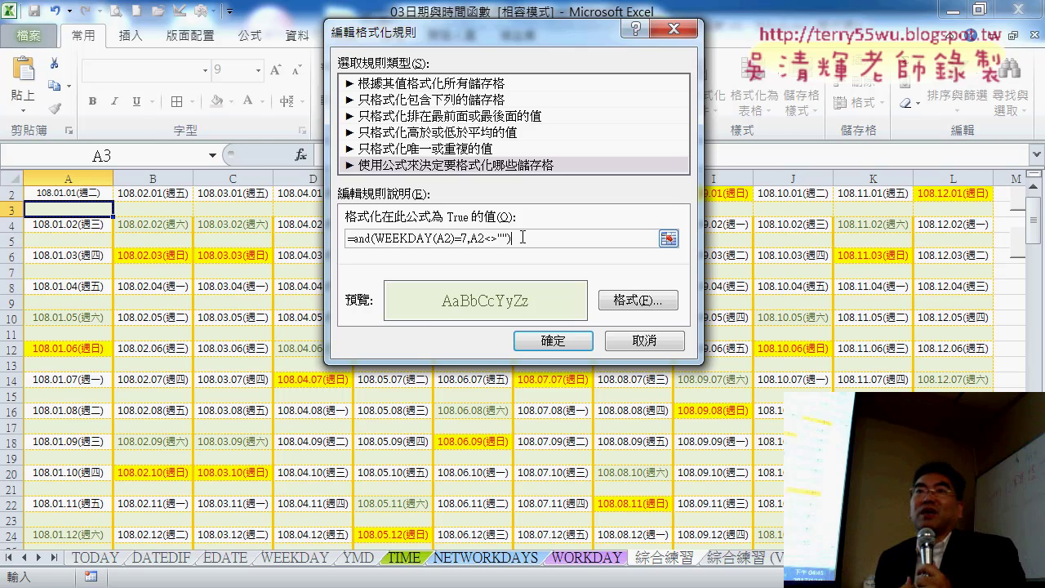
pyautogui.click(553, 341)
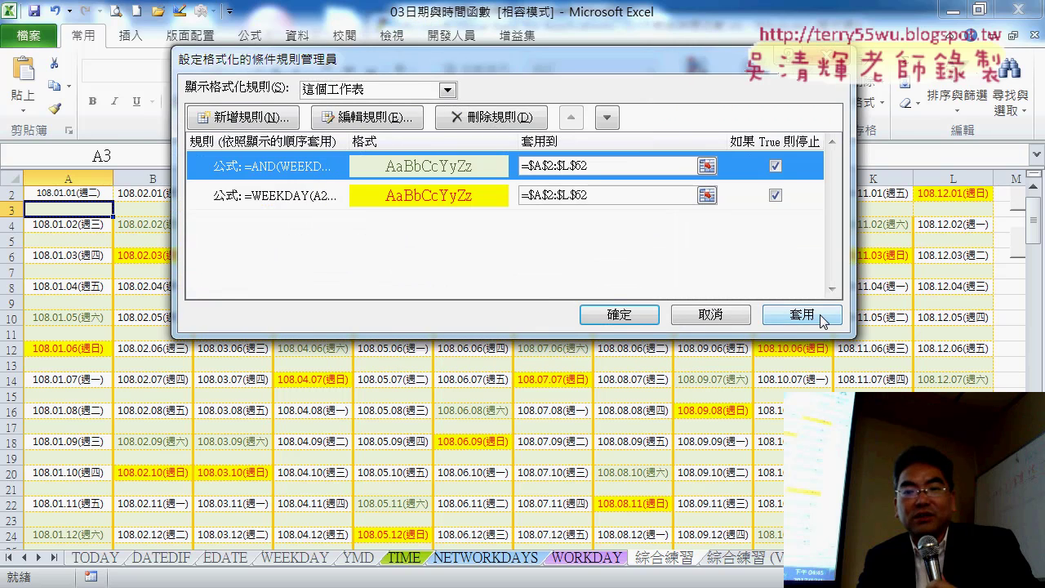
pyautogui.click(615, 316)
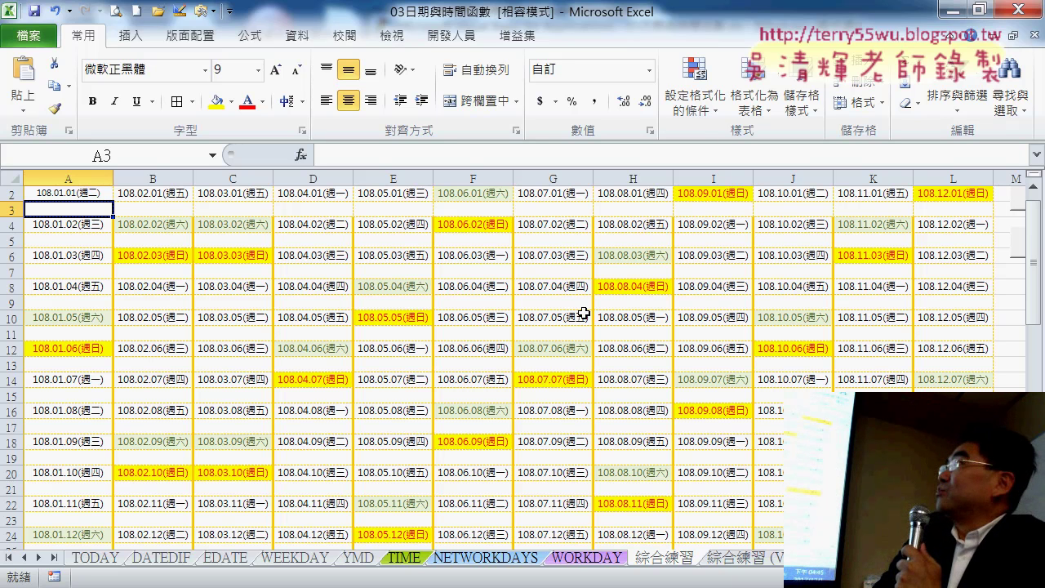
# Reopen the first rule from Manage Rules to check its =AND(WEEKDAY(A2)=7,A2<>"") formula
pyautogui.click(696, 111)
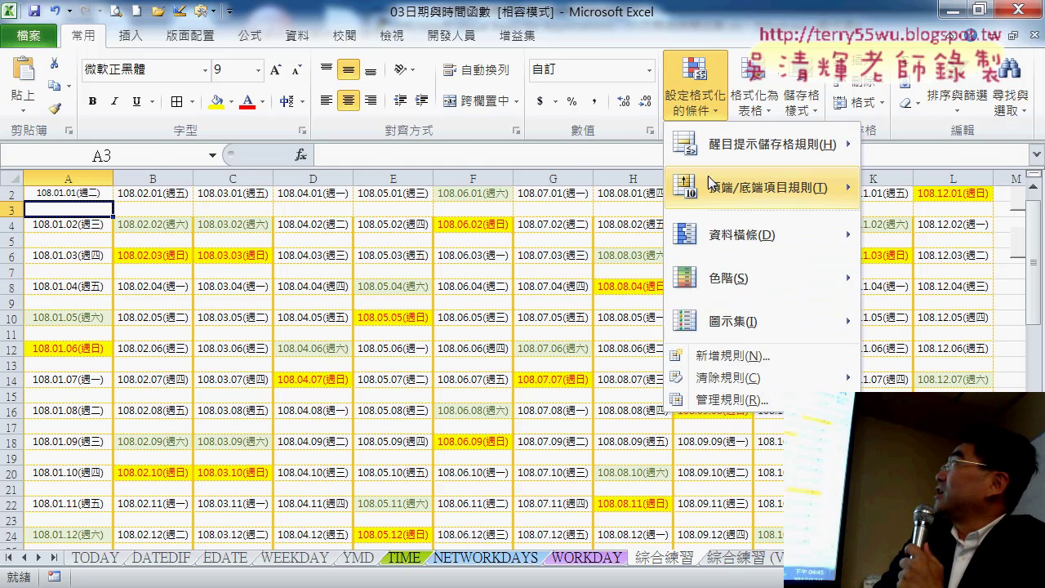
pyautogui.click(707, 400)
pyautogui.click(457, 193)
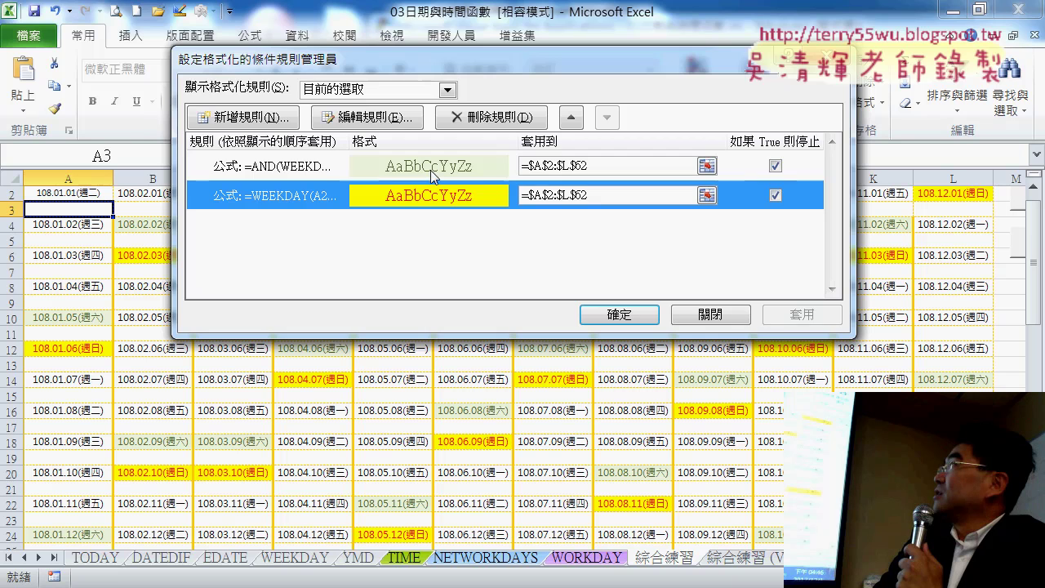
pyautogui.doubleClick(430, 168)
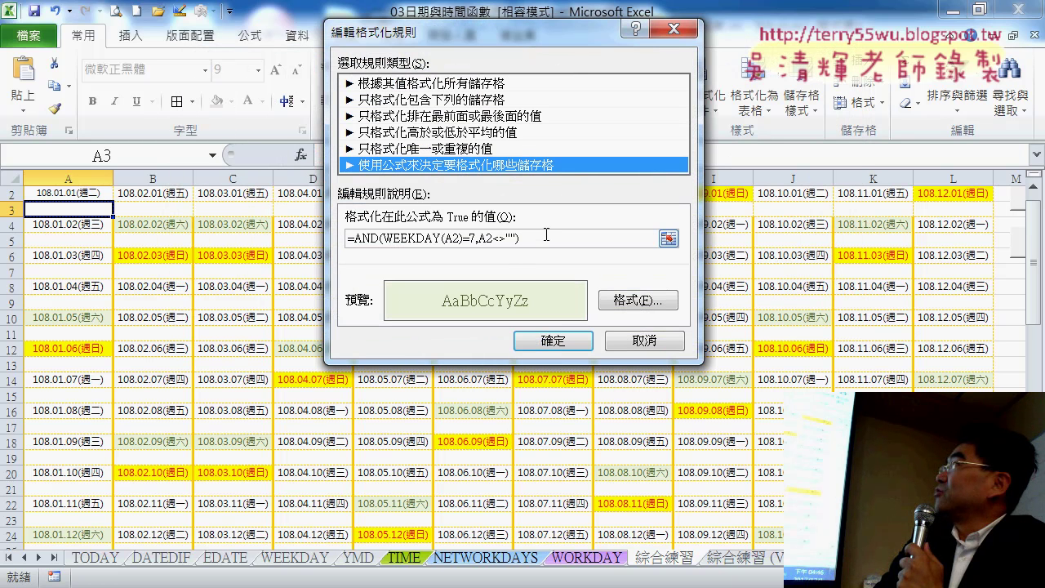
pyautogui.click(547, 237)
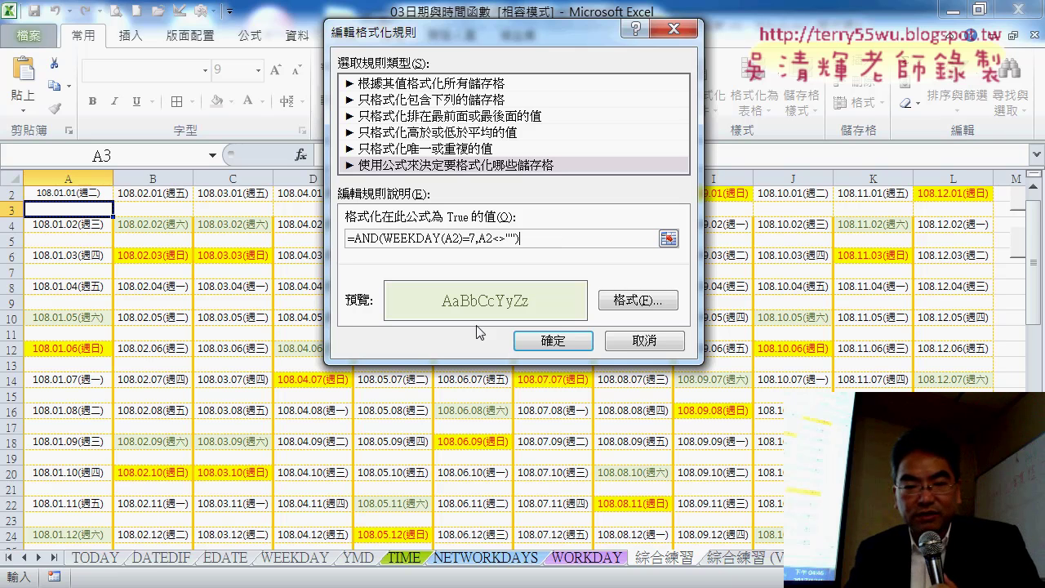
# Close Excel's Edit Formatting Rule dialog and Rules Manager without changes
pyautogui.moveTo(351, 583)
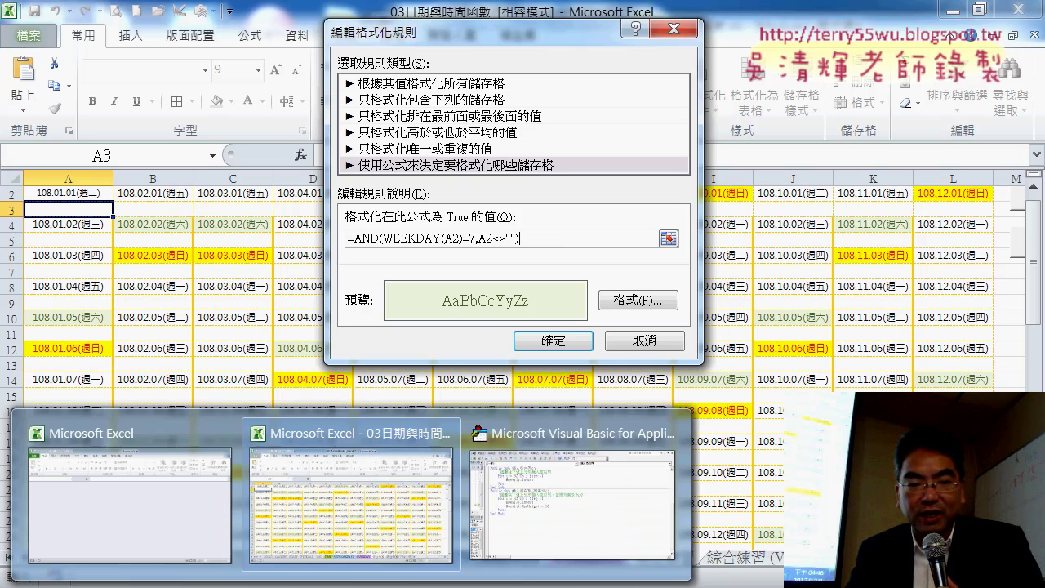
pyautogui.click(563, 444)
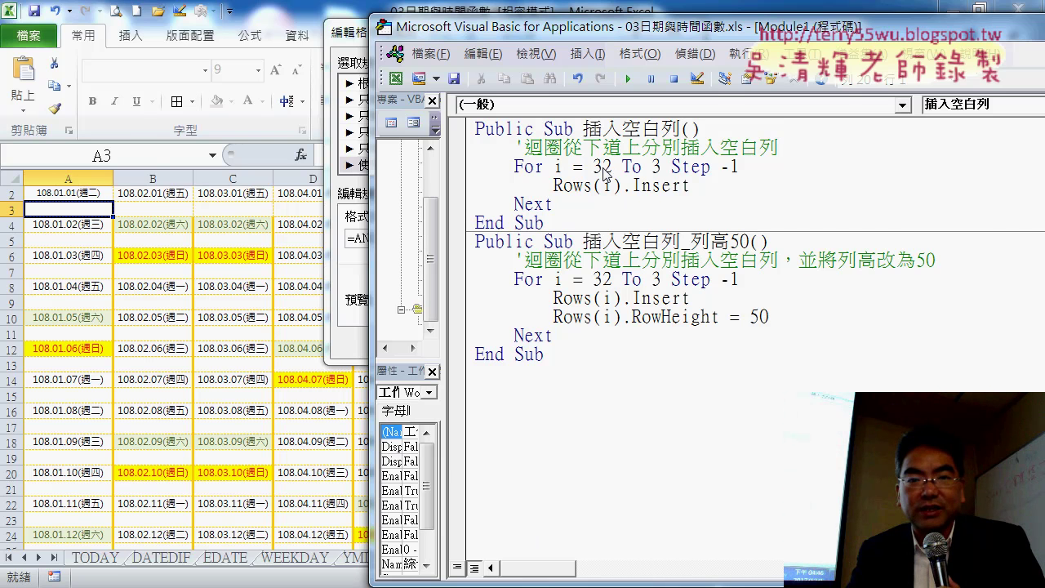
pyautogui.click(339, 294)
pyautogui.click(644, 346)
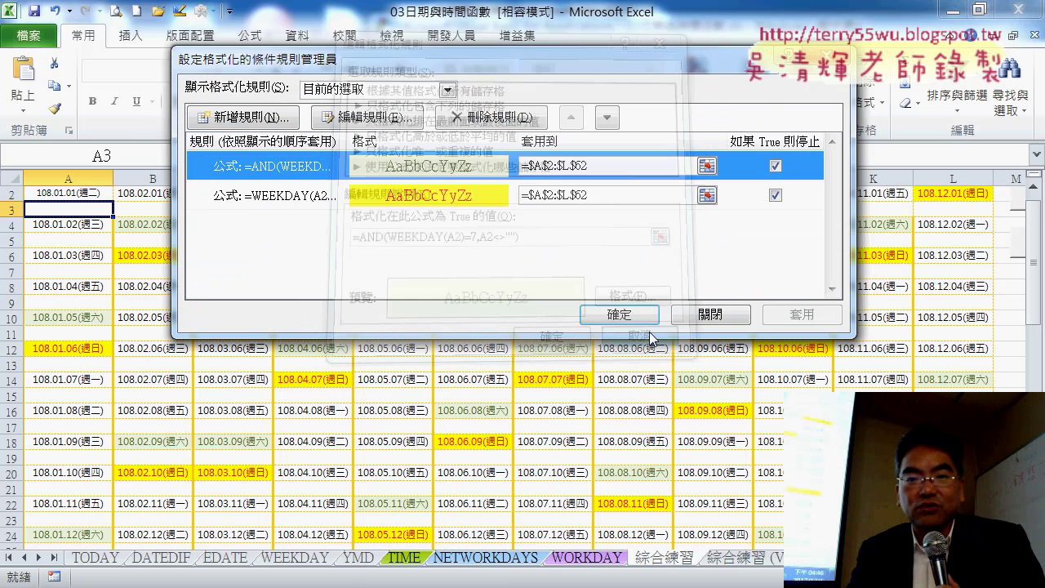
pyautogui.click(622, 317)
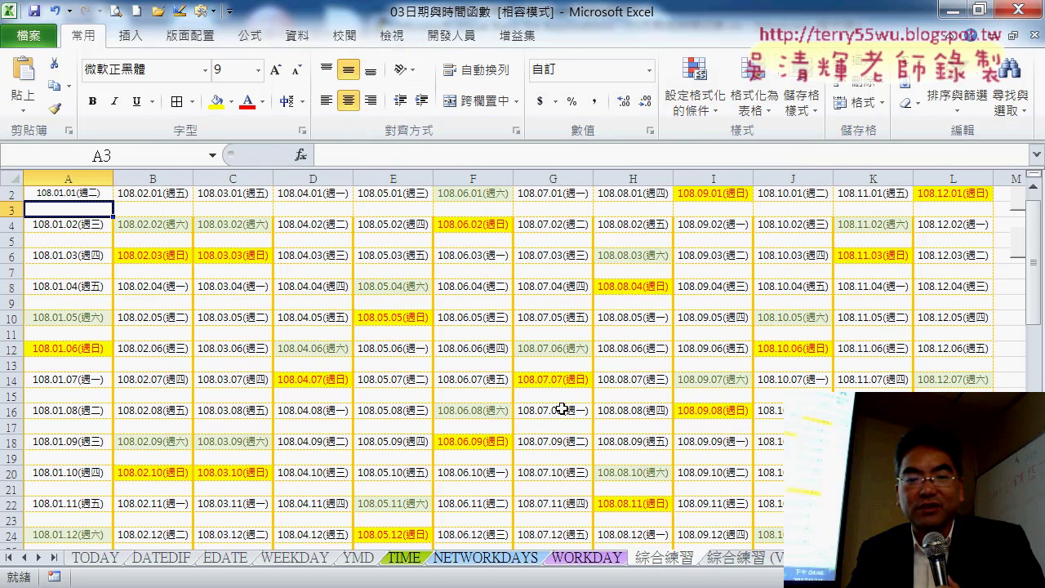
# Review the blank-row insert and delete macros in VBA, then select cell C20 in Excel
pyautogui.moveTo(397, 575)
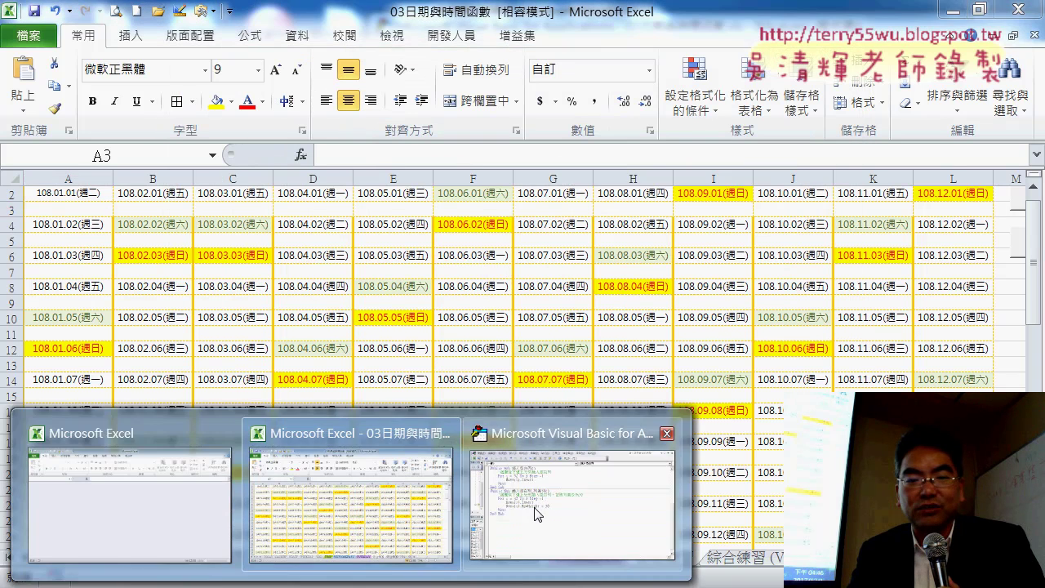
pyautogui.click(563, 457)
pyautogui.scroll(-1, 625, 279)
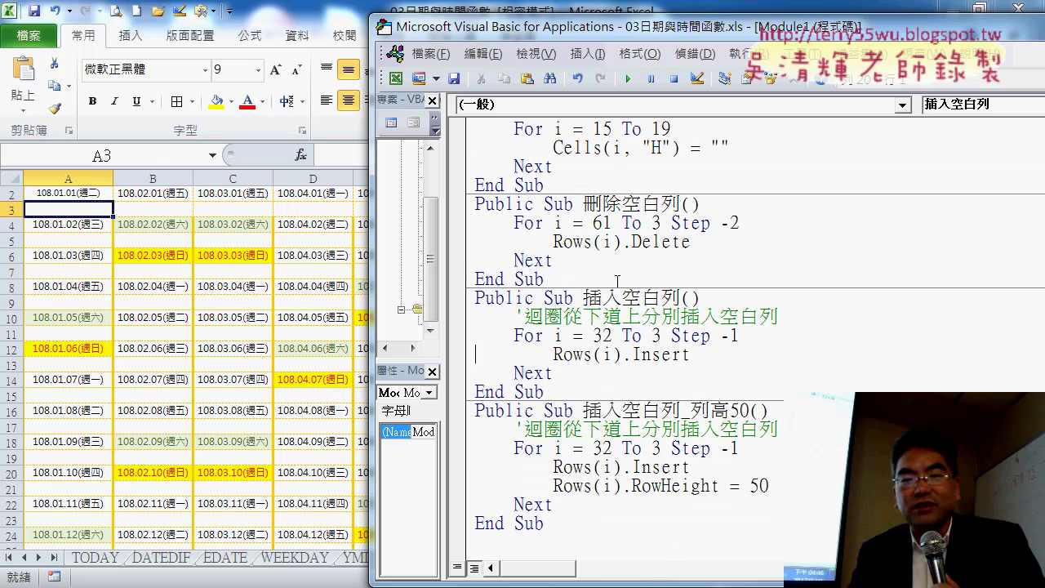
pyautogui.click(597, 279)
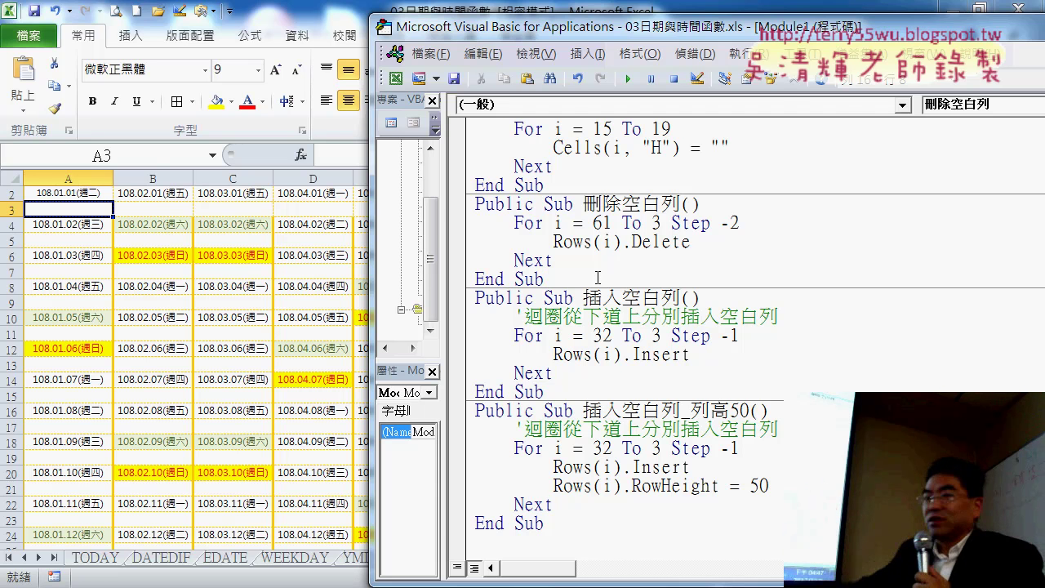
pyautogui.click(243, 469)
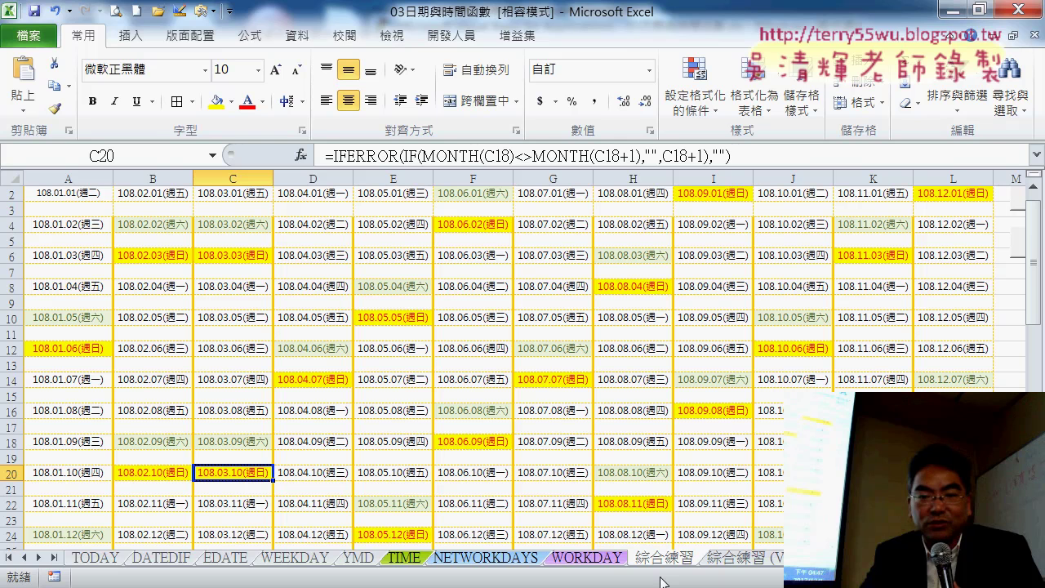
# Move the 綜合練習 sheet tab further right in the sheet order
pyautogui.moveTo(674, 564); pyautogui.dragTo(727, 554)
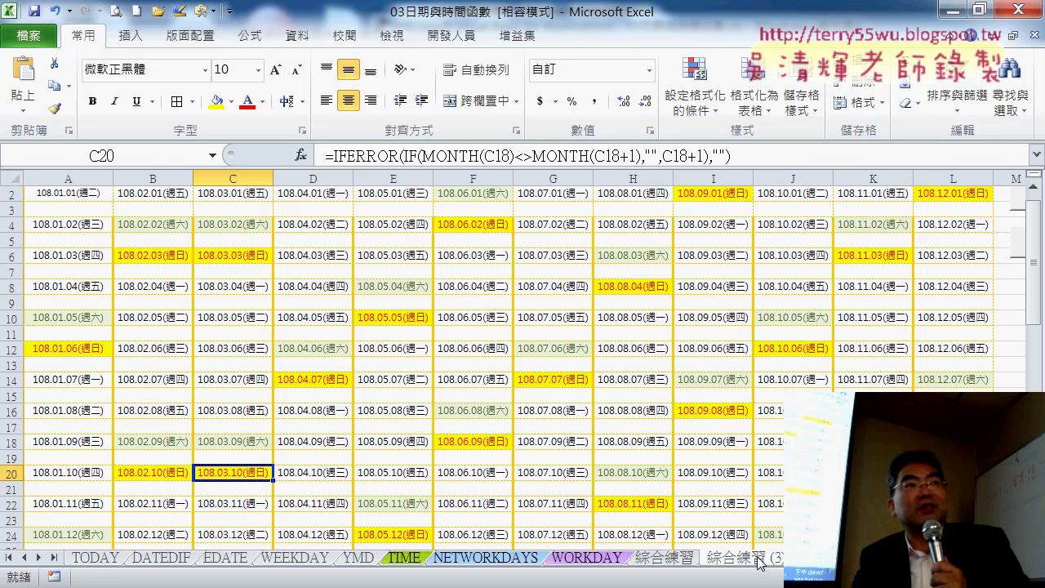